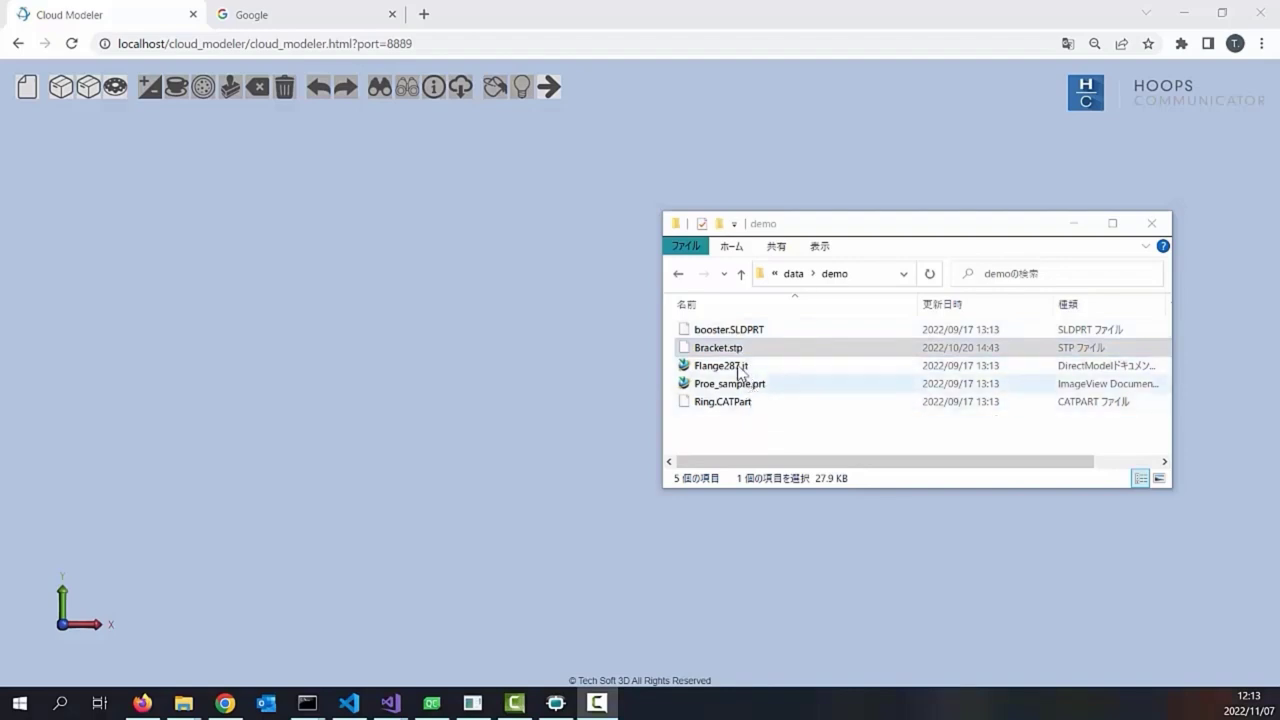
Load Bracket.stp from the demo folder into Cloud Modeler and delete the bracket's small holes using a maximum diameter of 10
drag(735, 348, 507, 350)
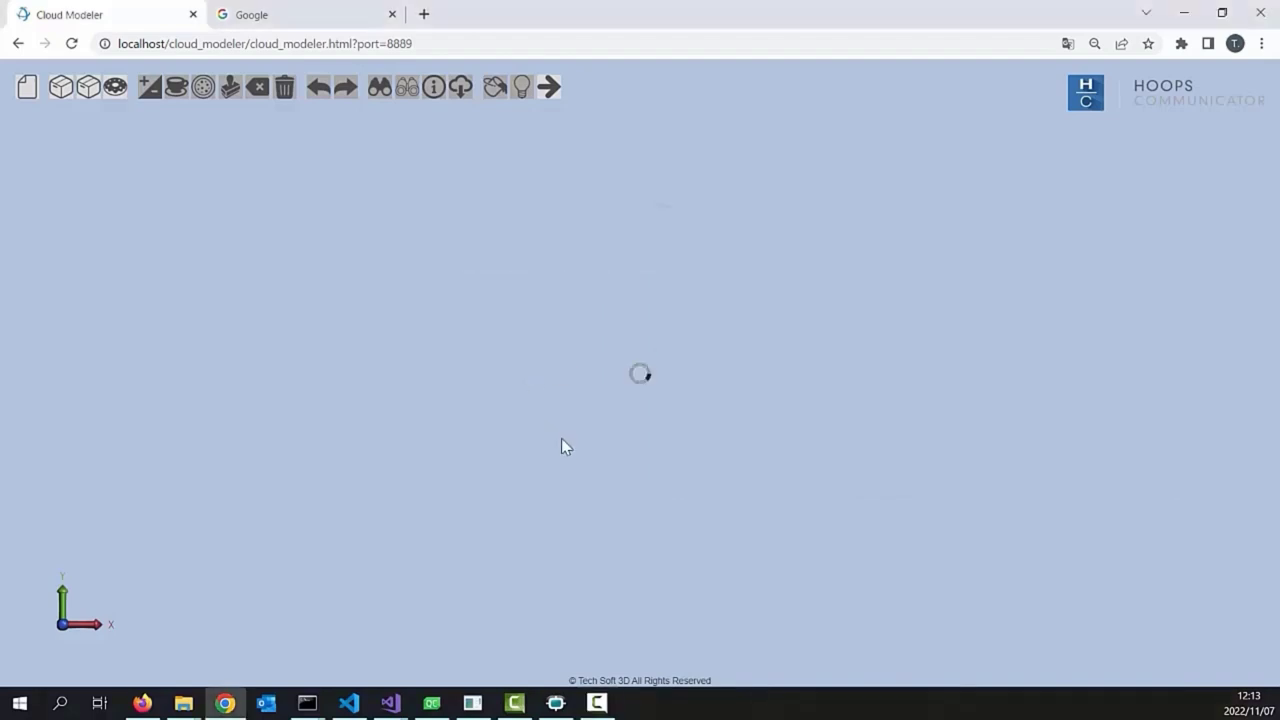
drag(620, 517, 515, 423)
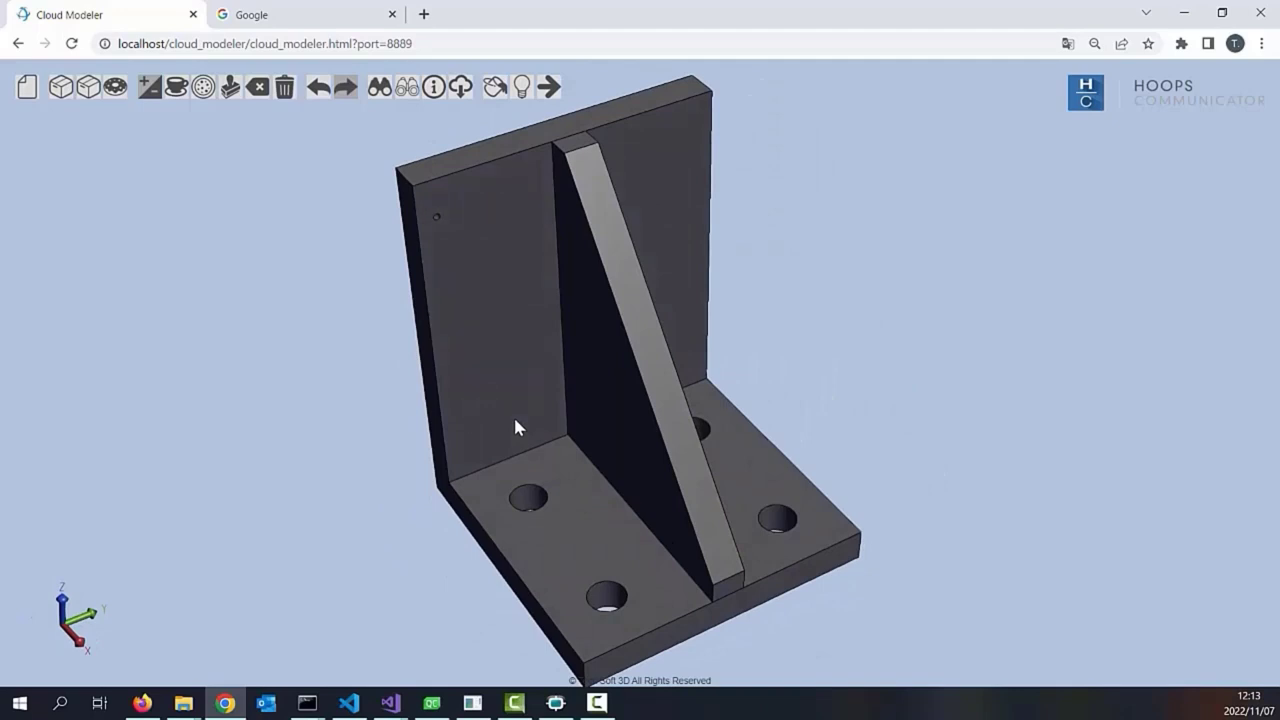
click(380, 90)
click(455, 268)
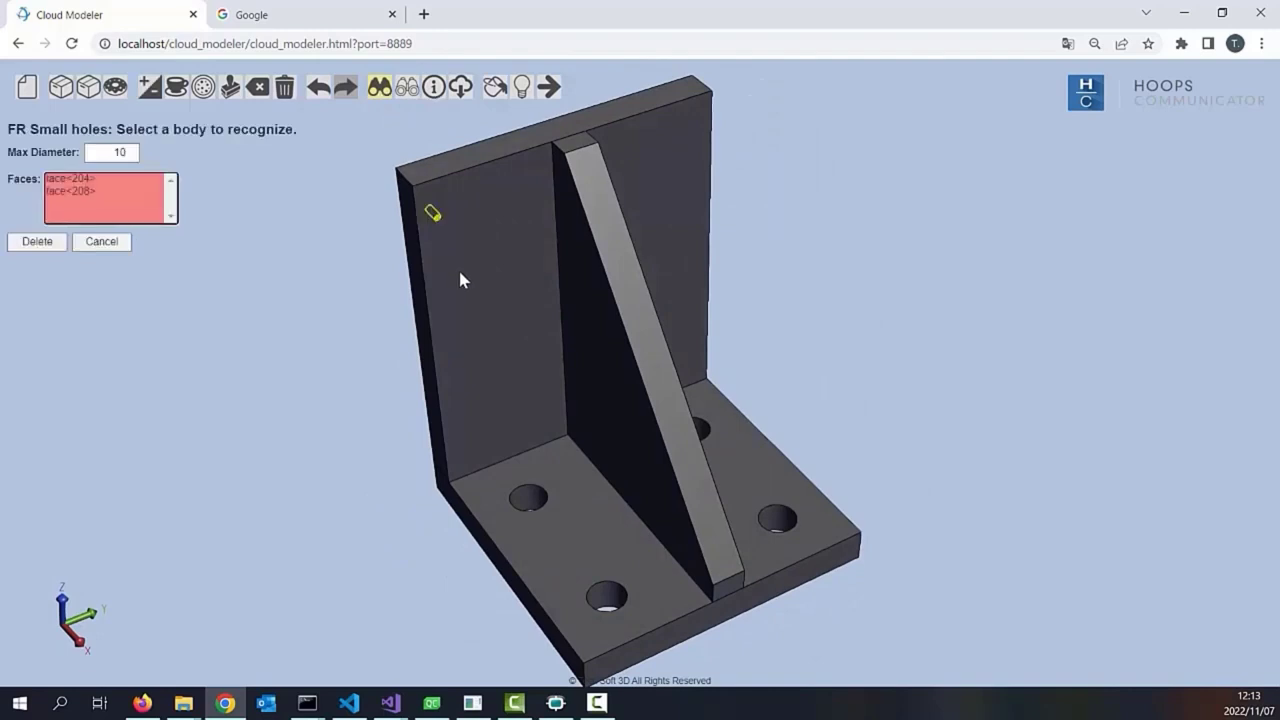
scroll(423, 189, up, 5)
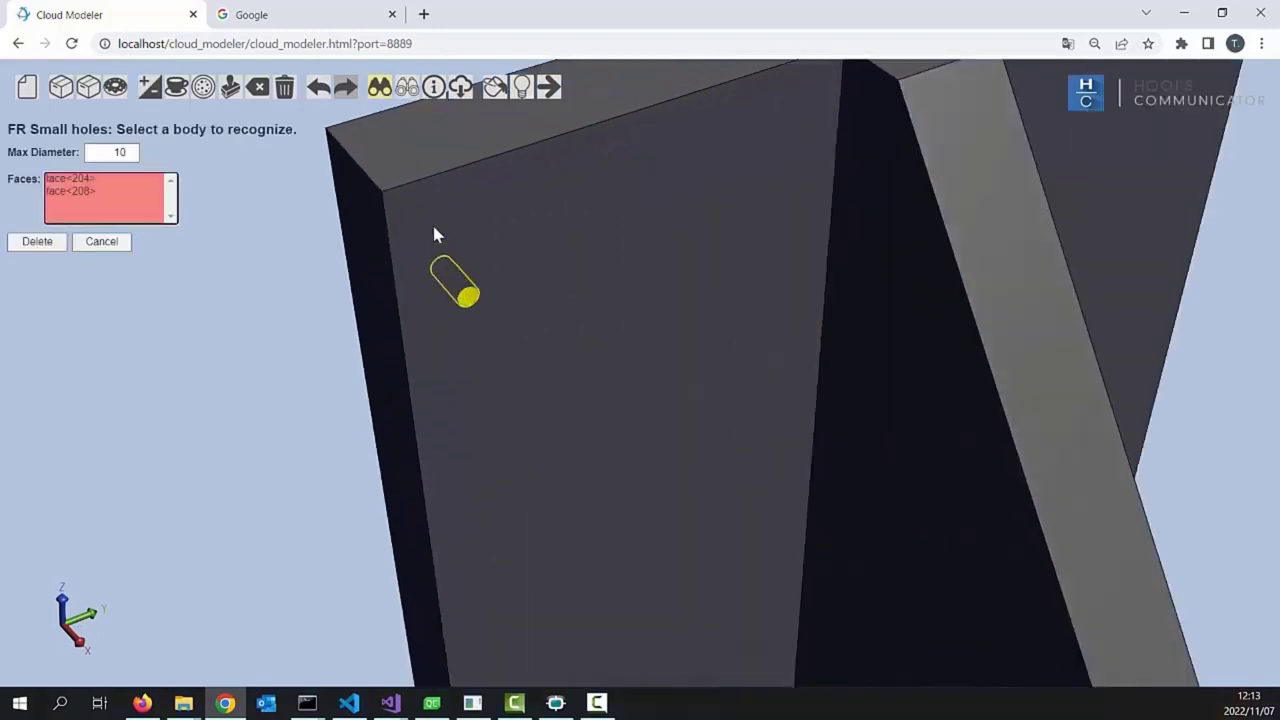
click(44, 245)
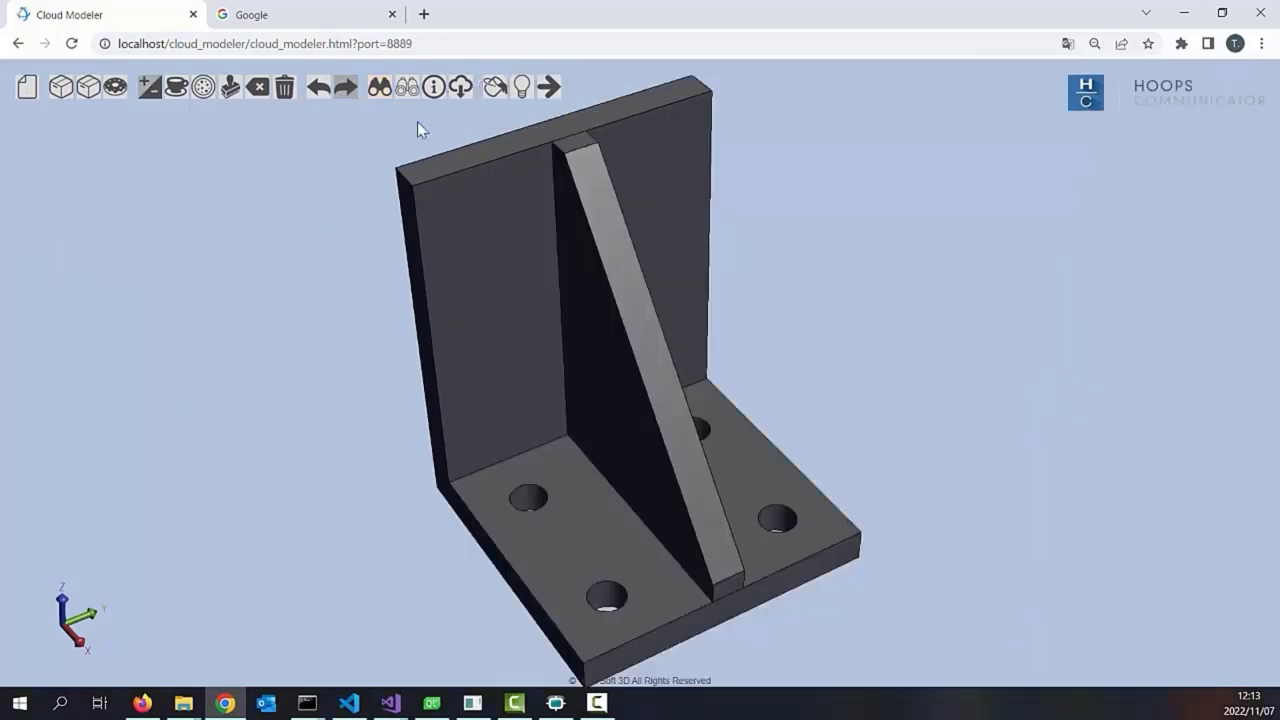
Recognize the bracket's concave edges between 70 and 120 degrees and chamfer them with a size of 4.5
click(406, 90)
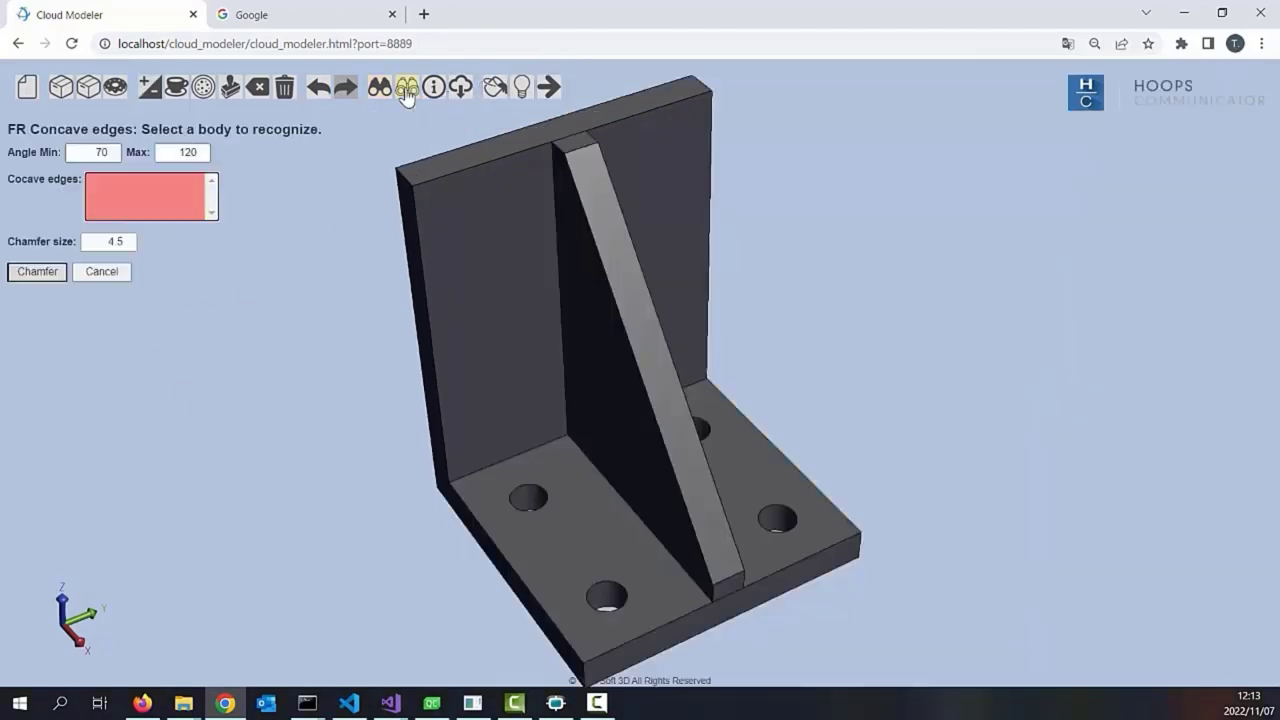
click(472, 228)
drag(754, 386, 445, 335)
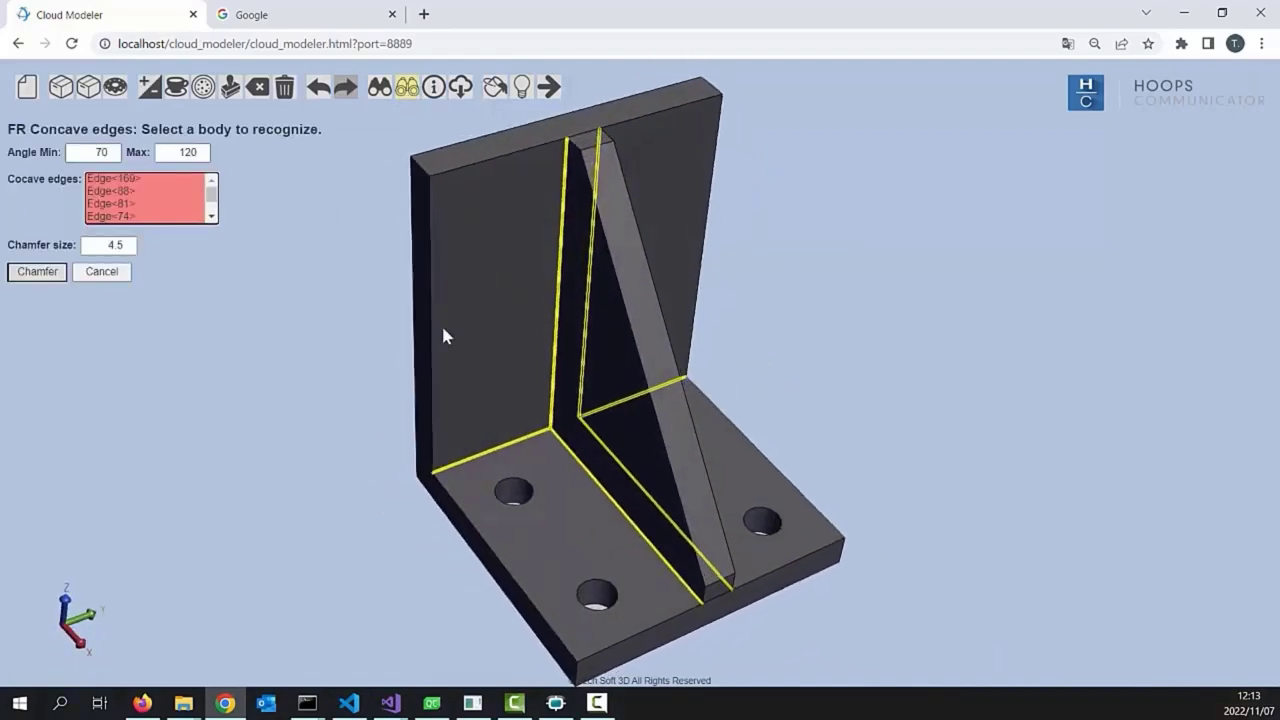
click(40, 271)
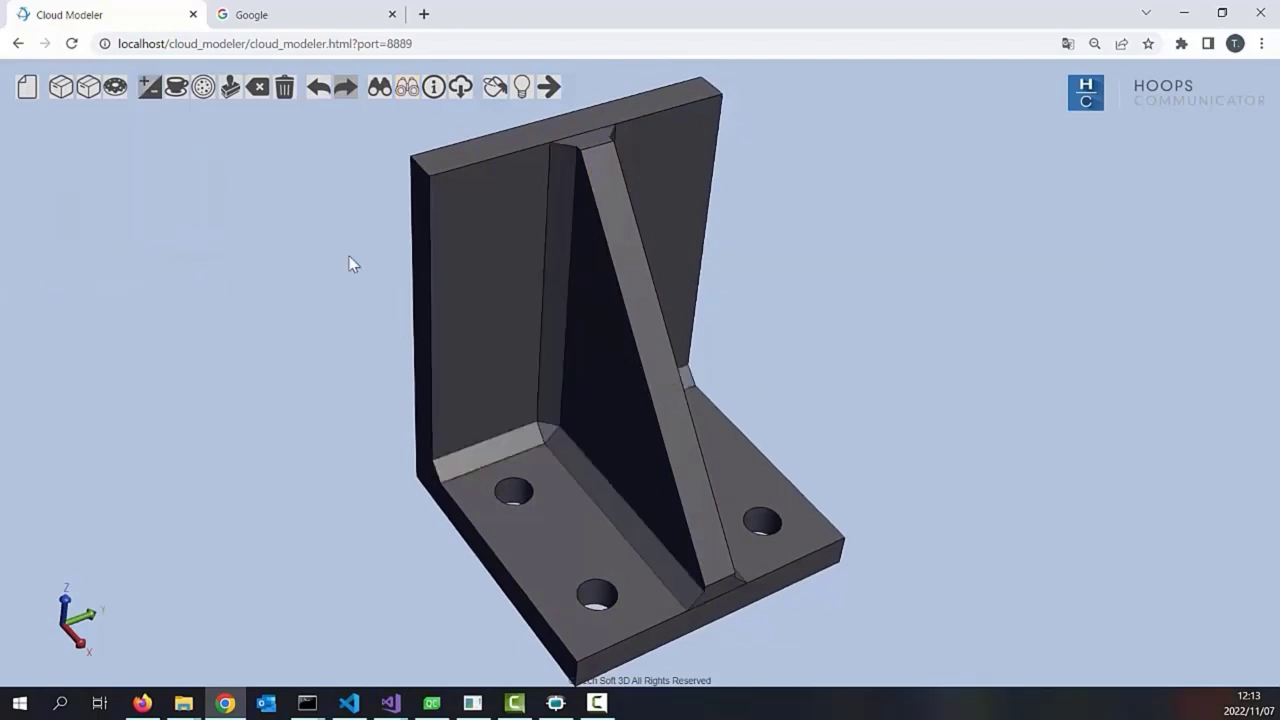
Imprint rings around the four base plate holes by offsetting their upper circular edges by 5
click(203, 87)
drag(714, 332, 694, 443)
scroll(690, 500, up, 5)
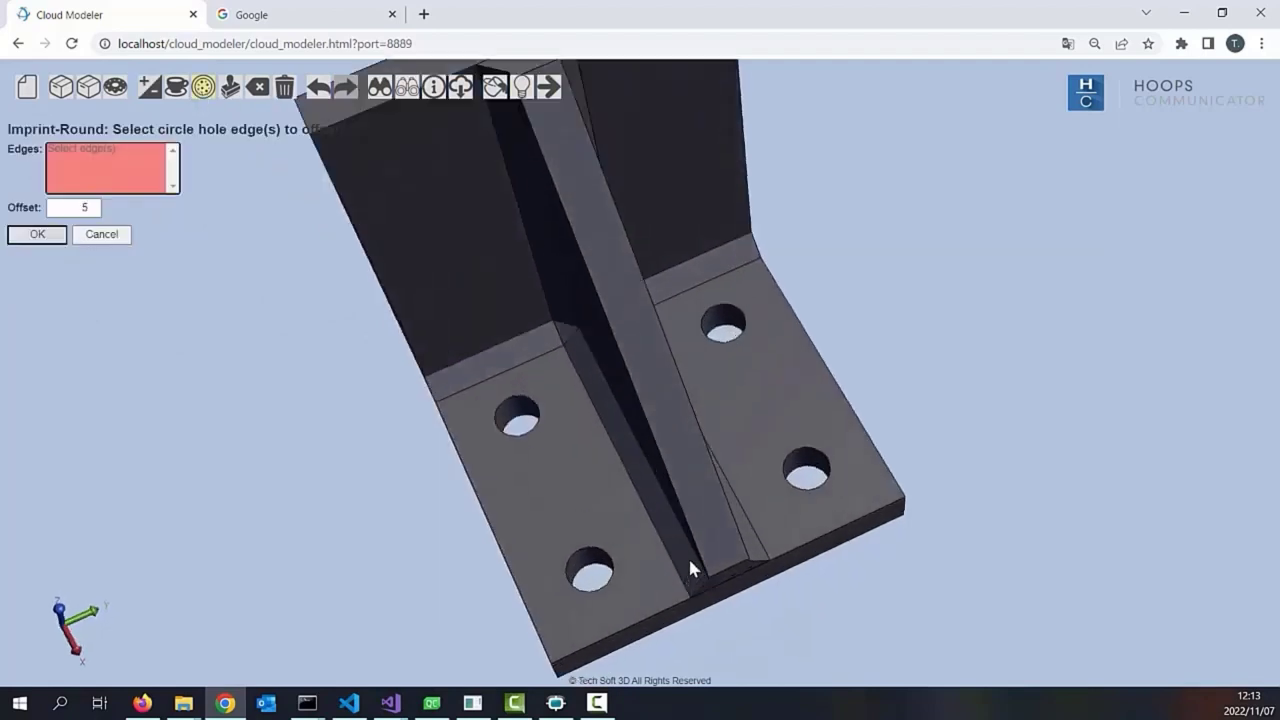
click(486, 373)
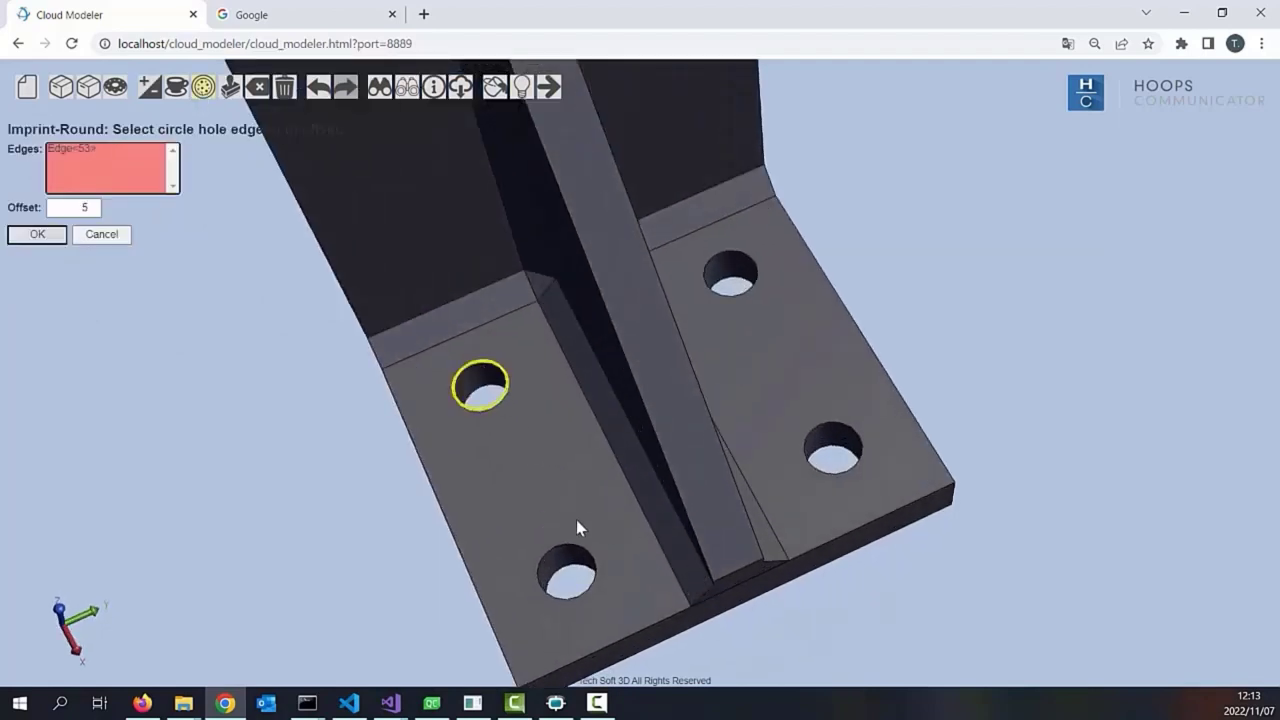
click(577, 551)
click(817, 440)
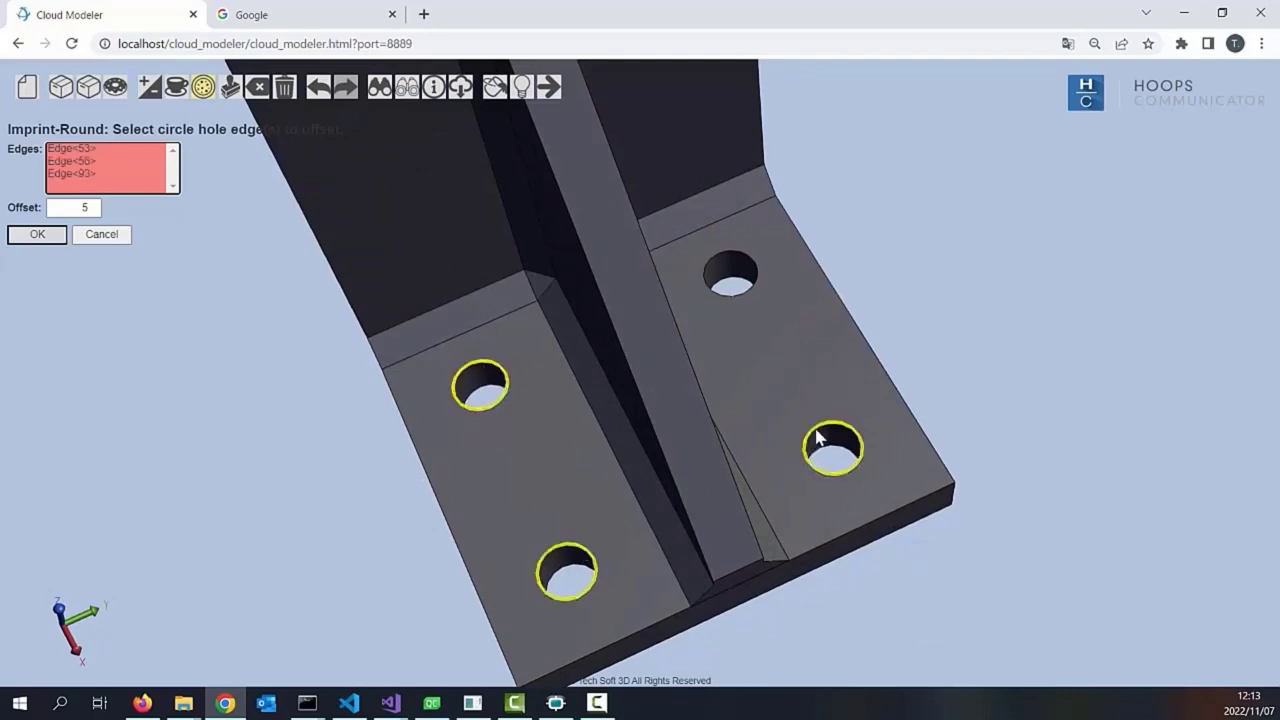
click(722, 268)
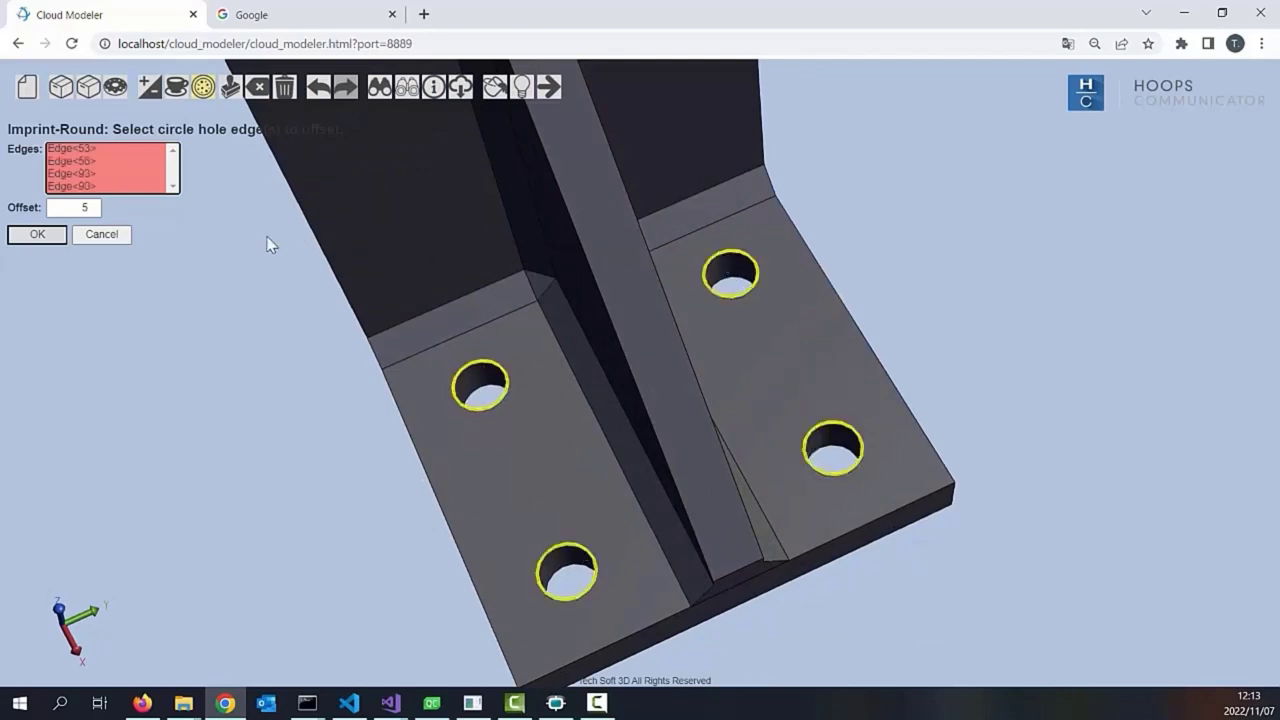
click(84, 206)
text(5)
click(48, 238)
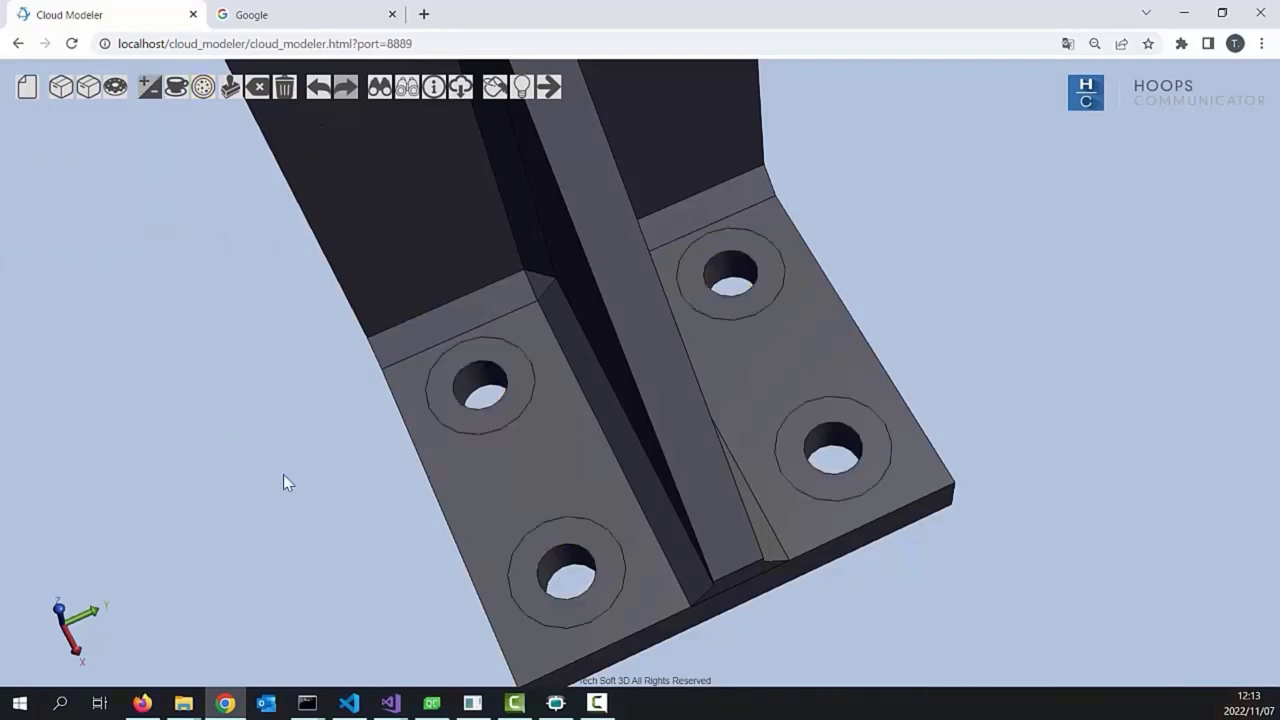
Create a 5 × 50 × 30 block on the back of the upright plate, offset -5 in X, 0 in Y and 60 in Z
double_click(353, 494)
drag(357, 492, 420, 541)
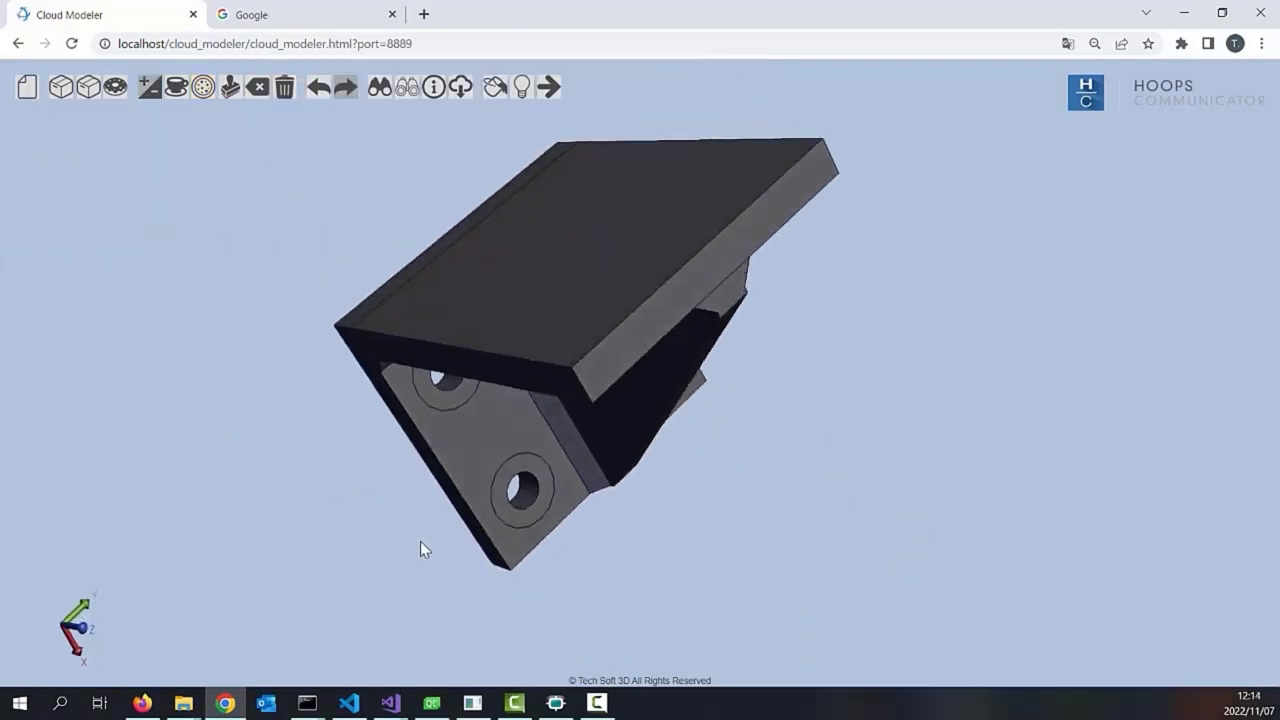
click(64, 90)
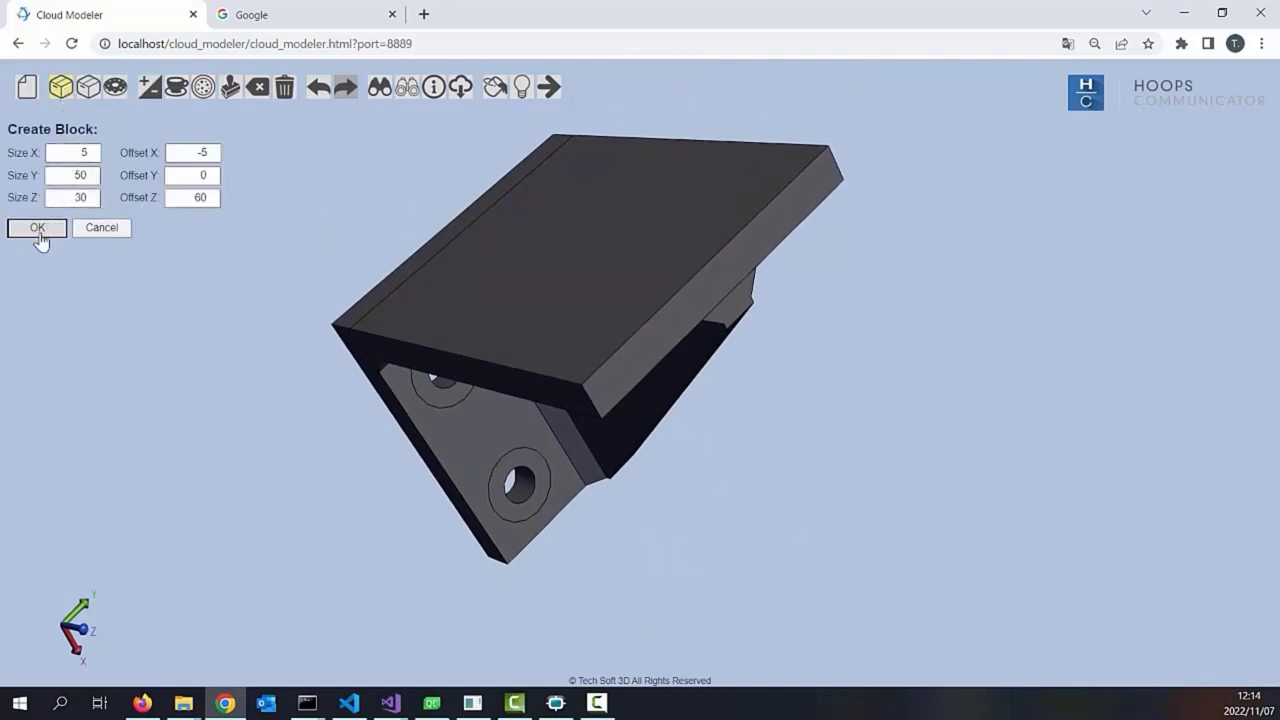
click(38, 228)
drag(209, 369, 260, 394)
scroll(711, 263, up, 3)
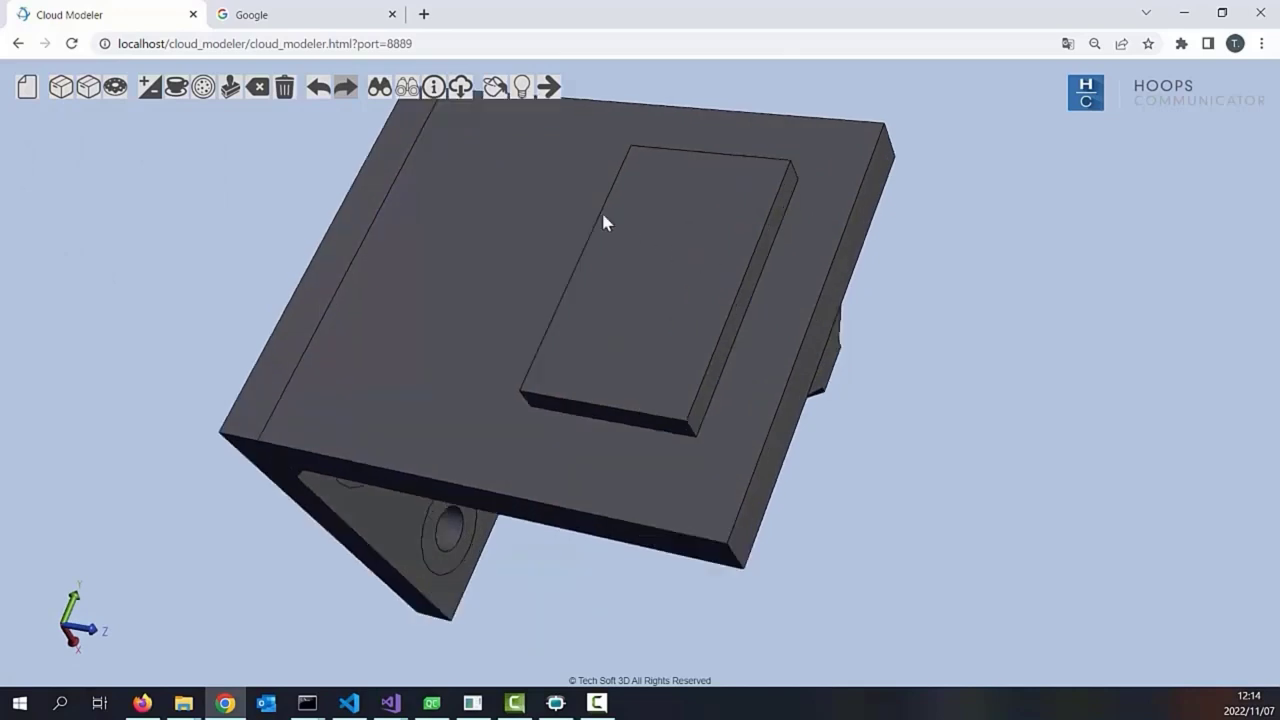
Imprint the block's large outer face onto the back face of the upright plate
click(230, 87)
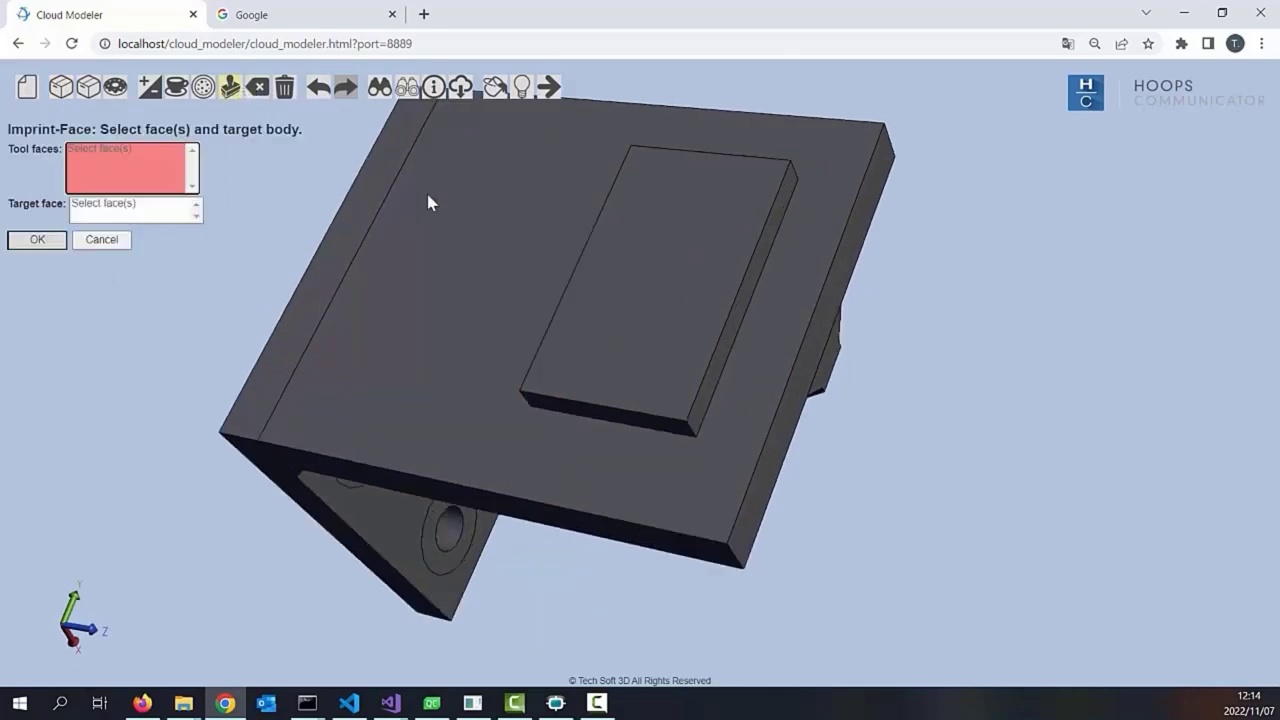
click(620, 281)
click(177, 222)
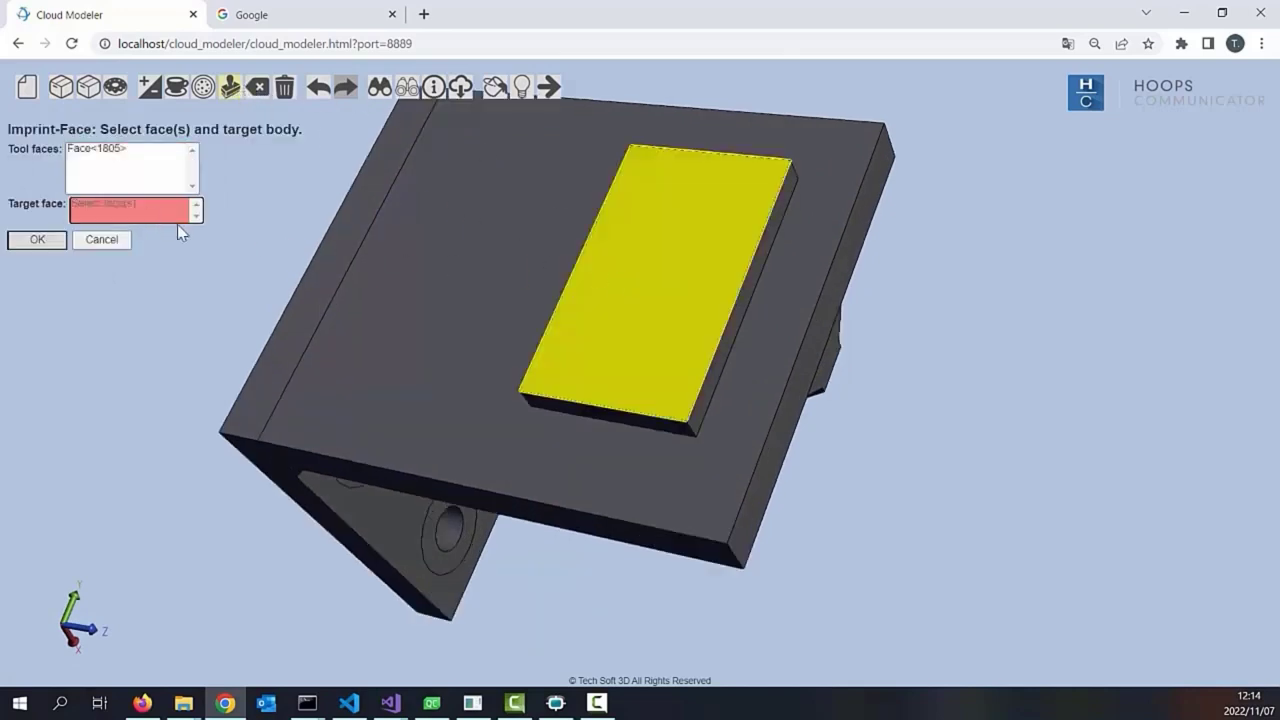
click(430, 321)
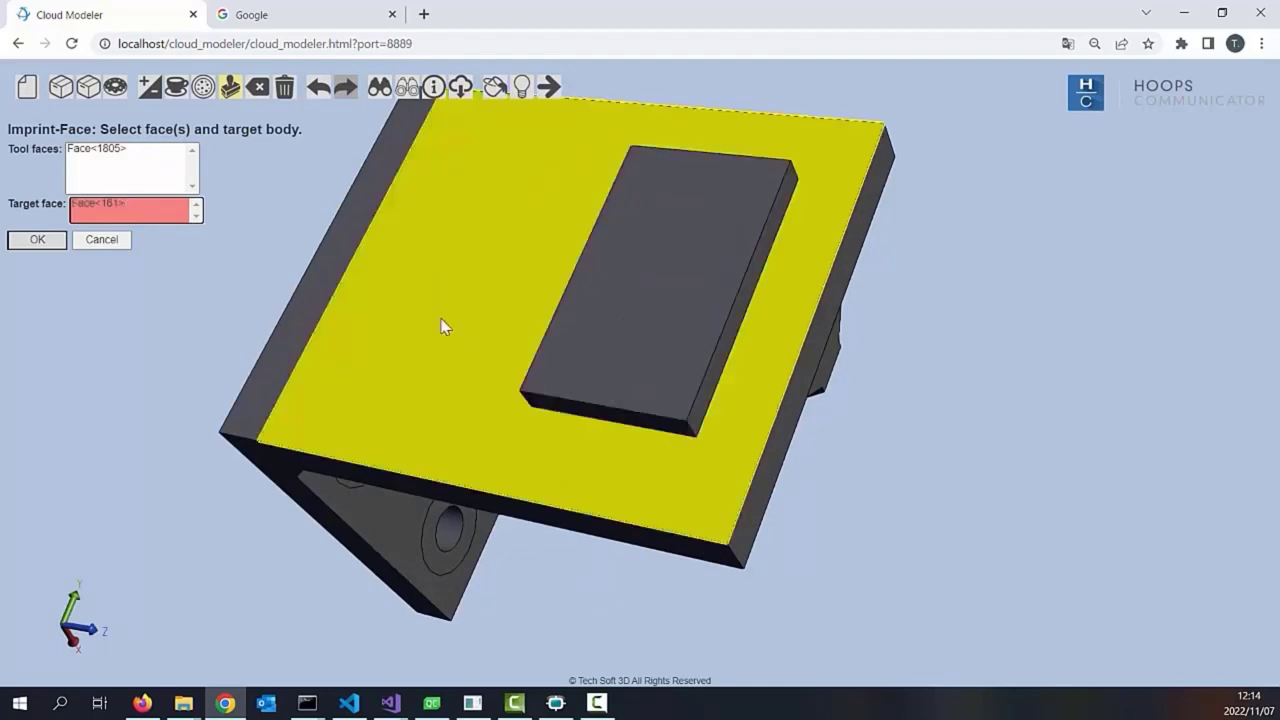
click(40, 245)
drag(463, 409, 440, 341)
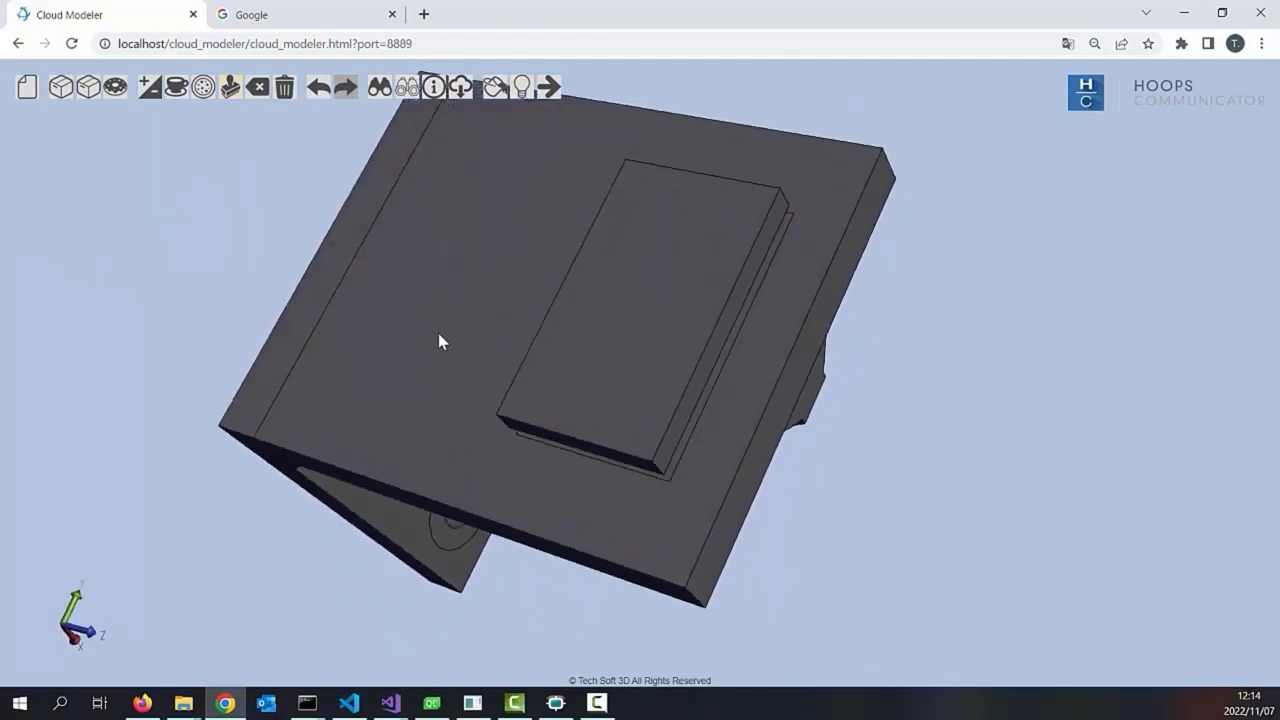
Delete the block body behind the upright plate and select the imprinted rectangular face
click(287, 90)
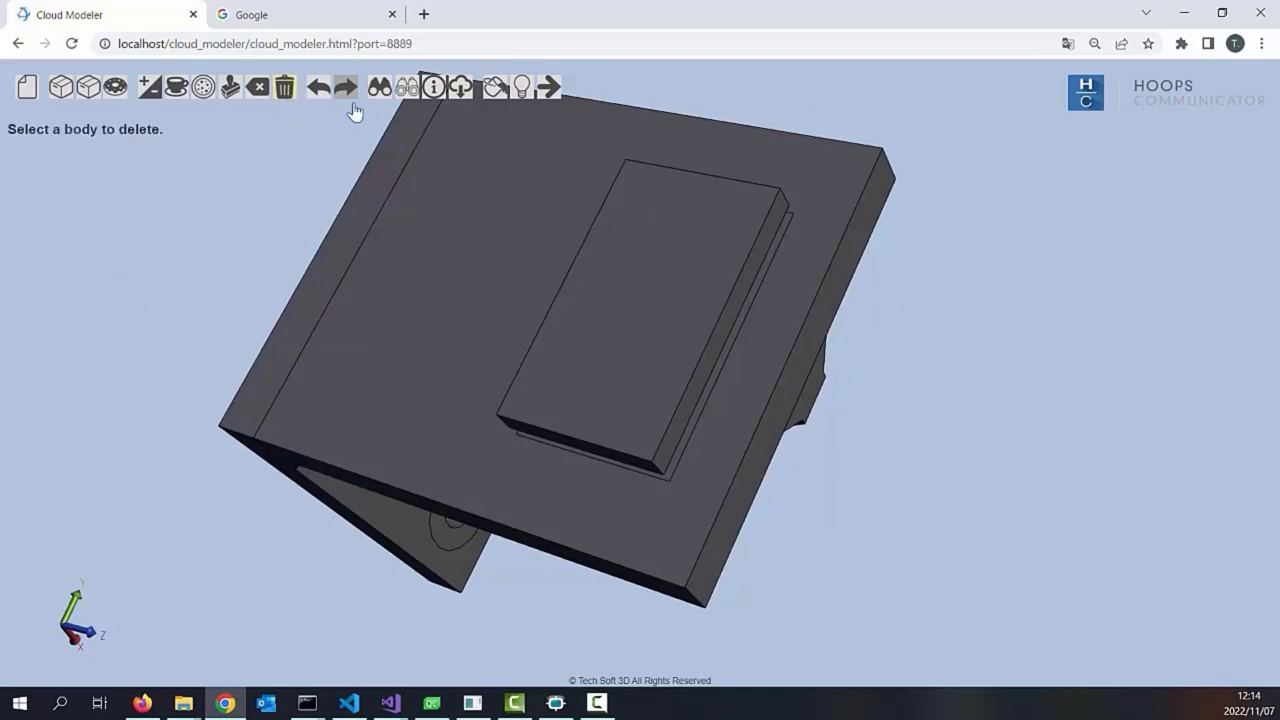
click(632, 208)
click(688, 358)
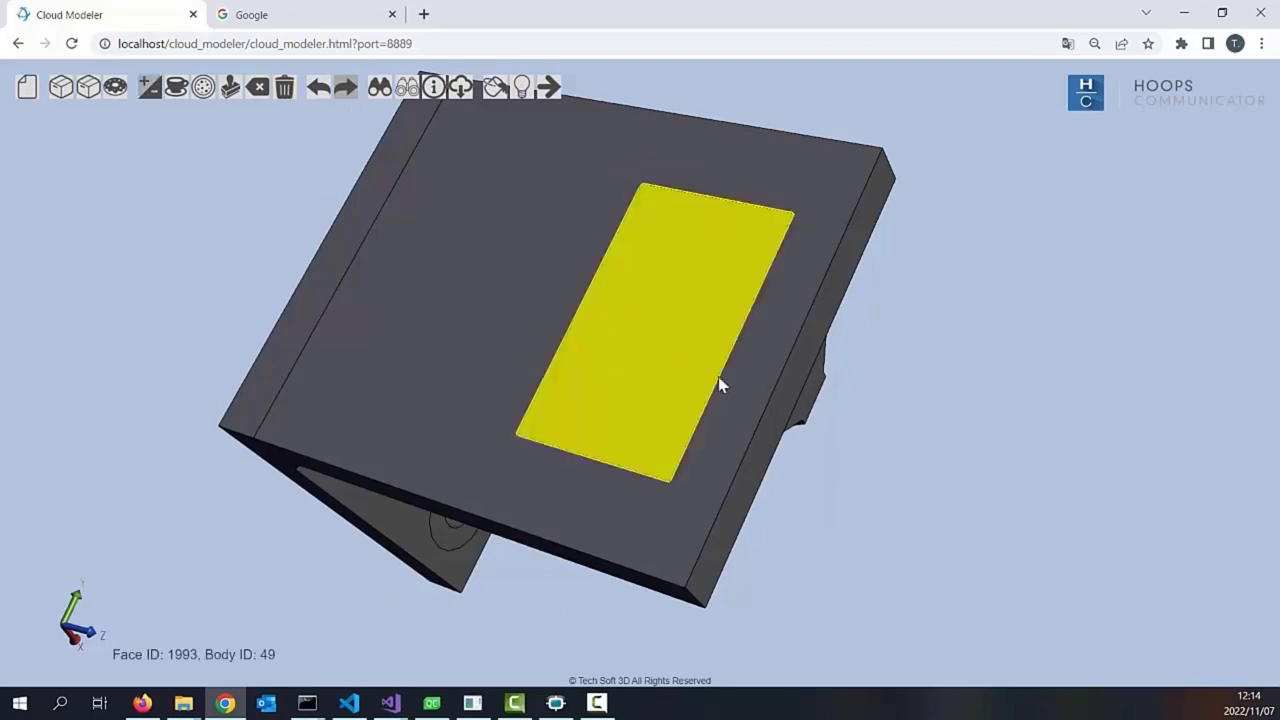
drag(743, 400, 835, 344)
scroll(840, 366, down, 2)
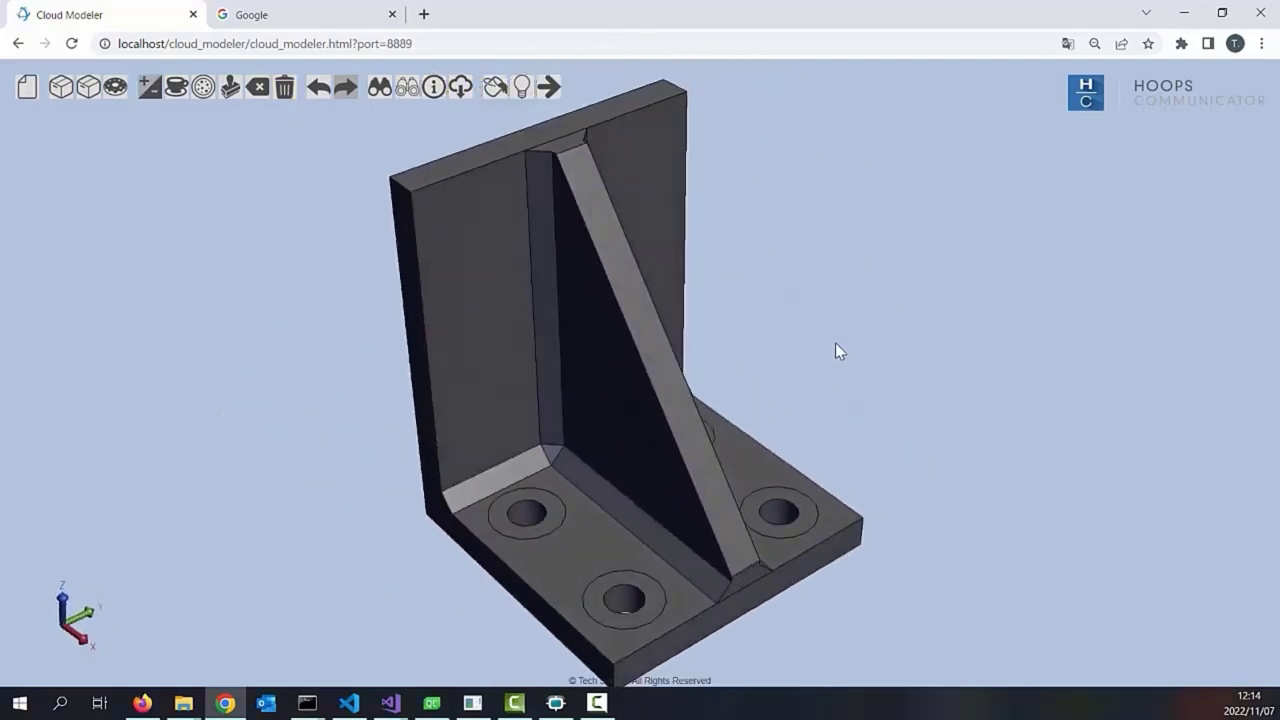
Create the thin plate bodies along the bracket's joints and subtract all three of them from the bracket
click(89, 88)
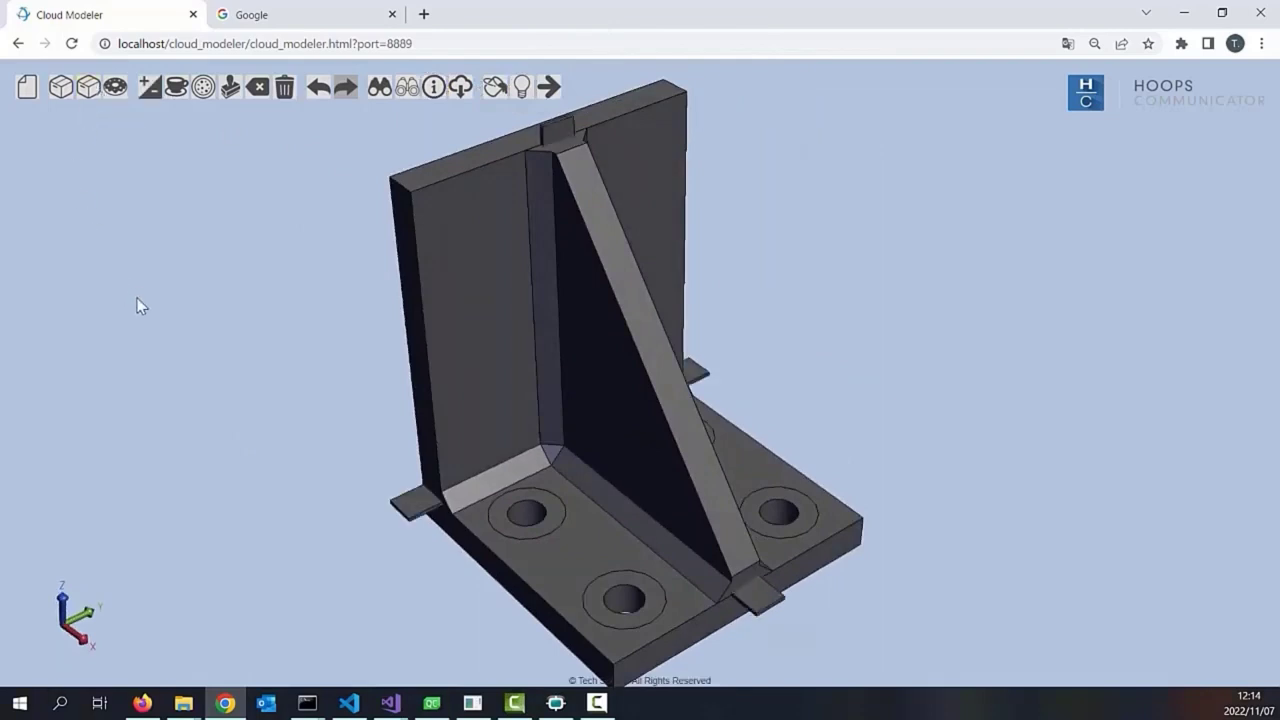
click(149, 88)
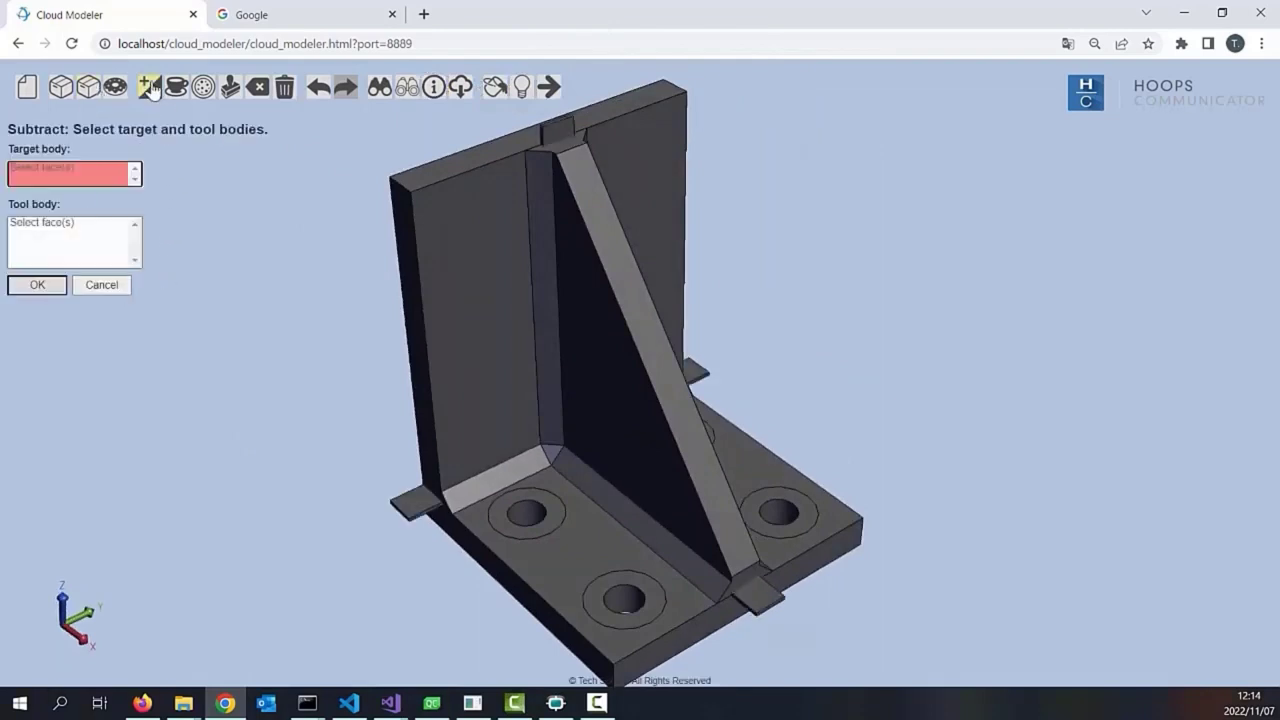
click(484, 200)
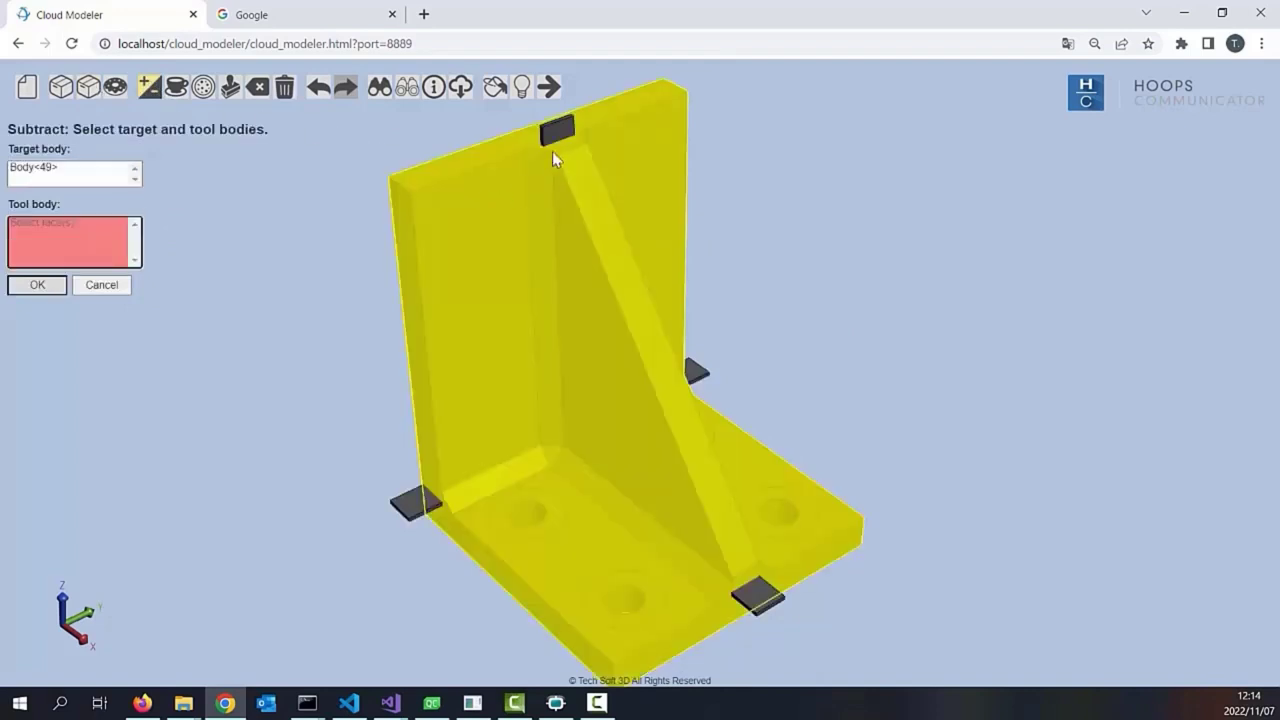
click(560, 135)
click(414, 512)
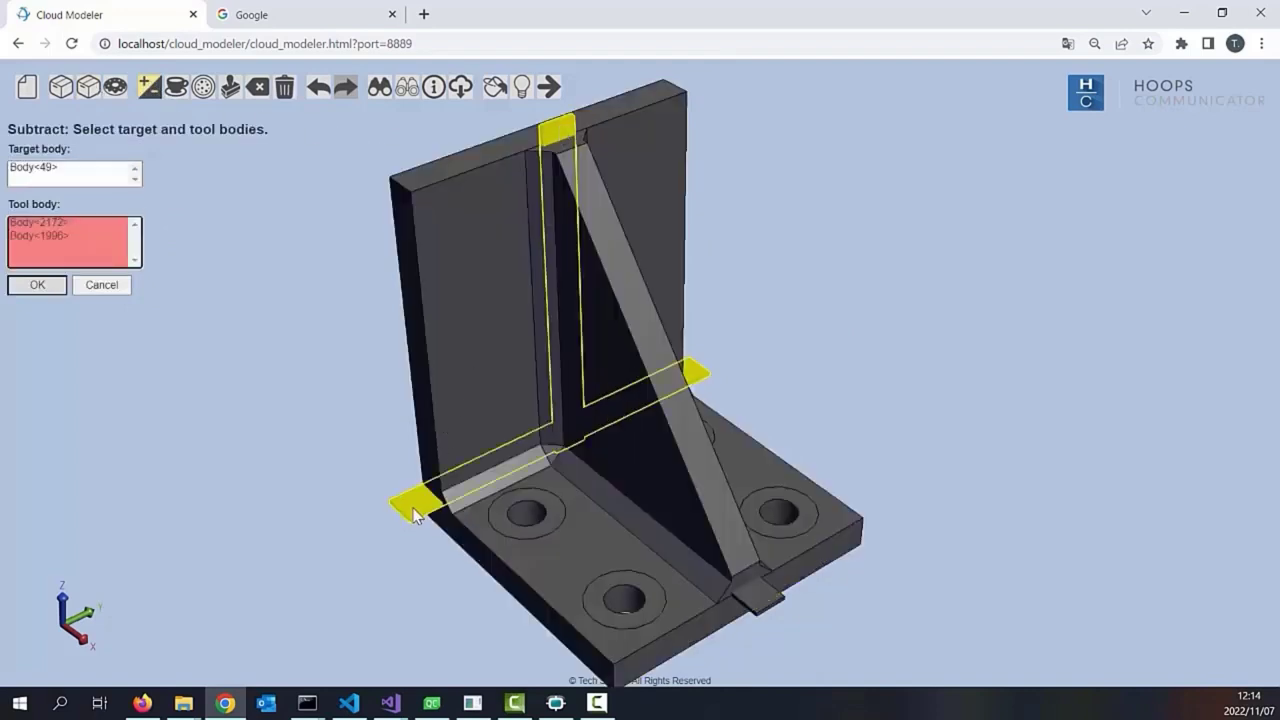
click(768, 600)
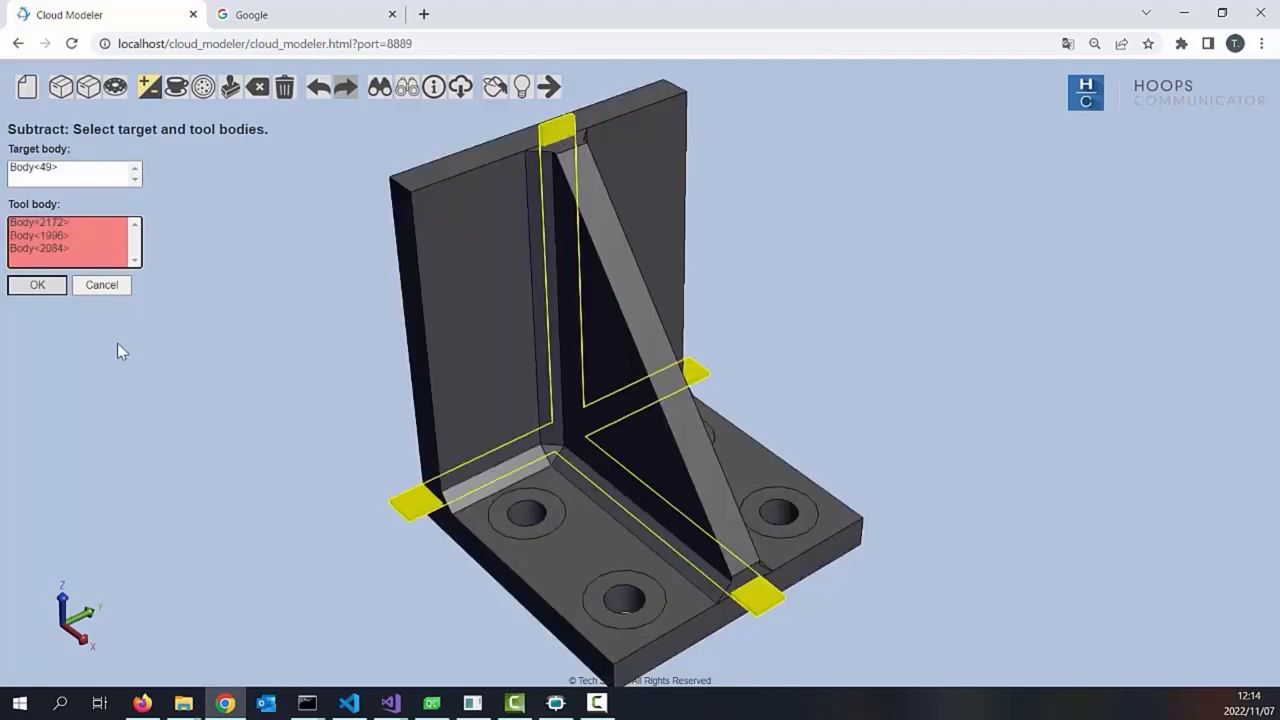
click(36, 285)
drag(323, 526, 311, 575)
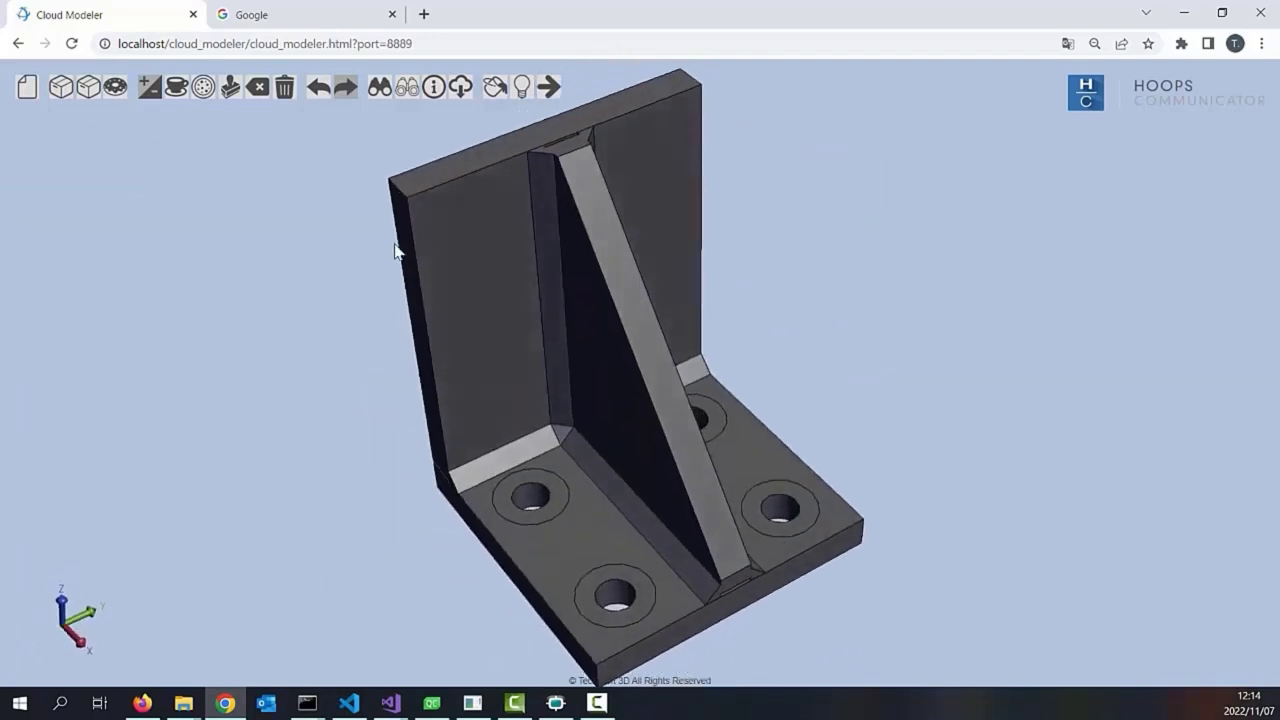
Generate a volume mesh of the bracket body
click(495, 88)
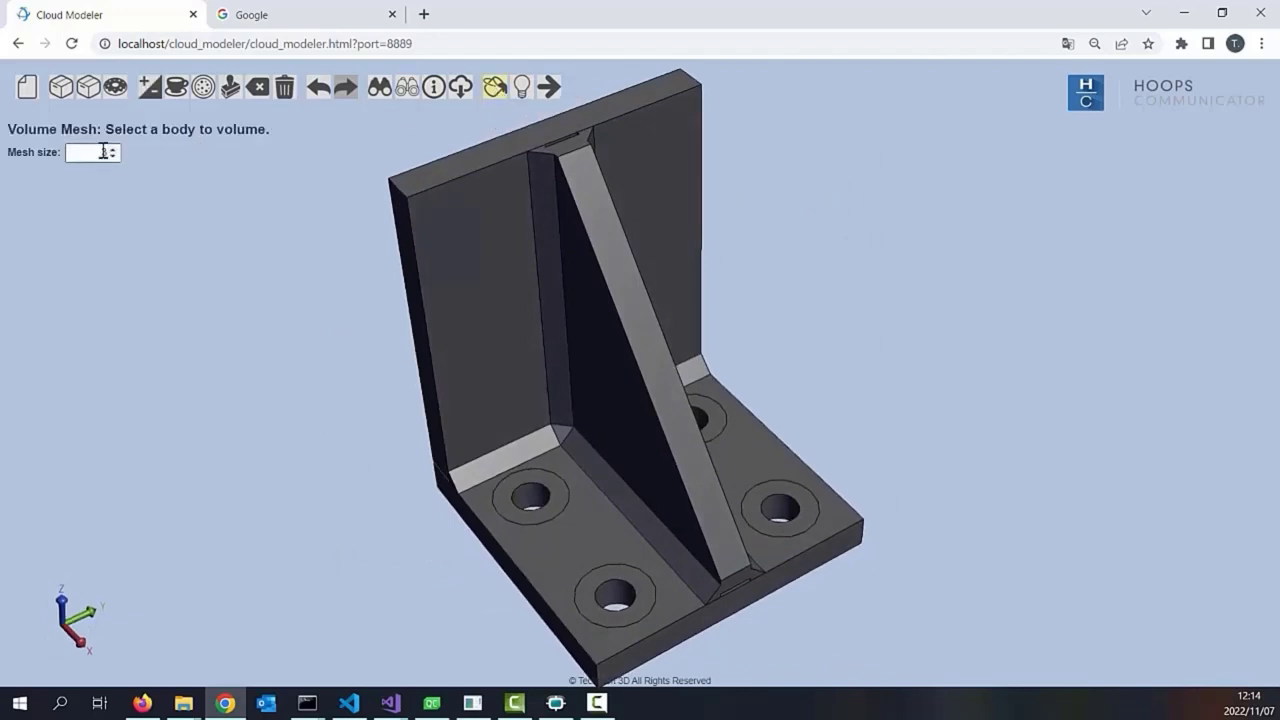
click(470, 290)
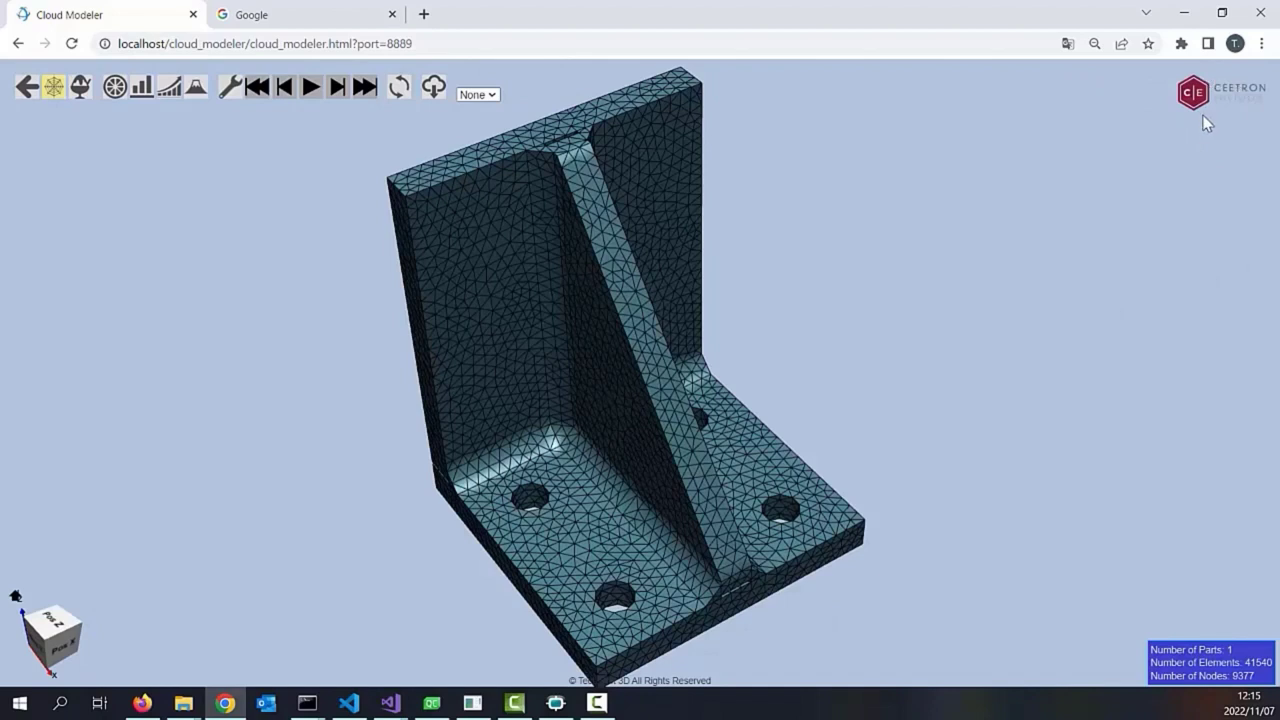
Compare the CAD bracket with its volume mesh by switching between the modeling and mesh views
click(28, 88)
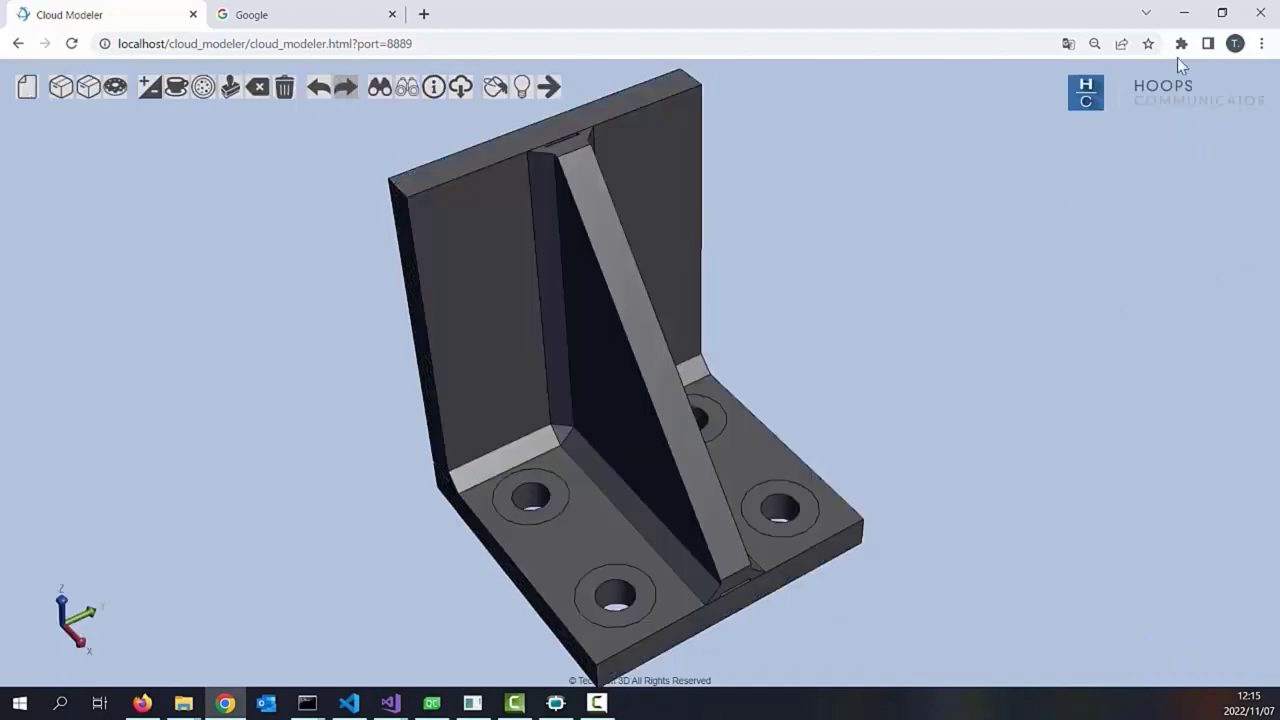
drag(993, 270, 903, 312)
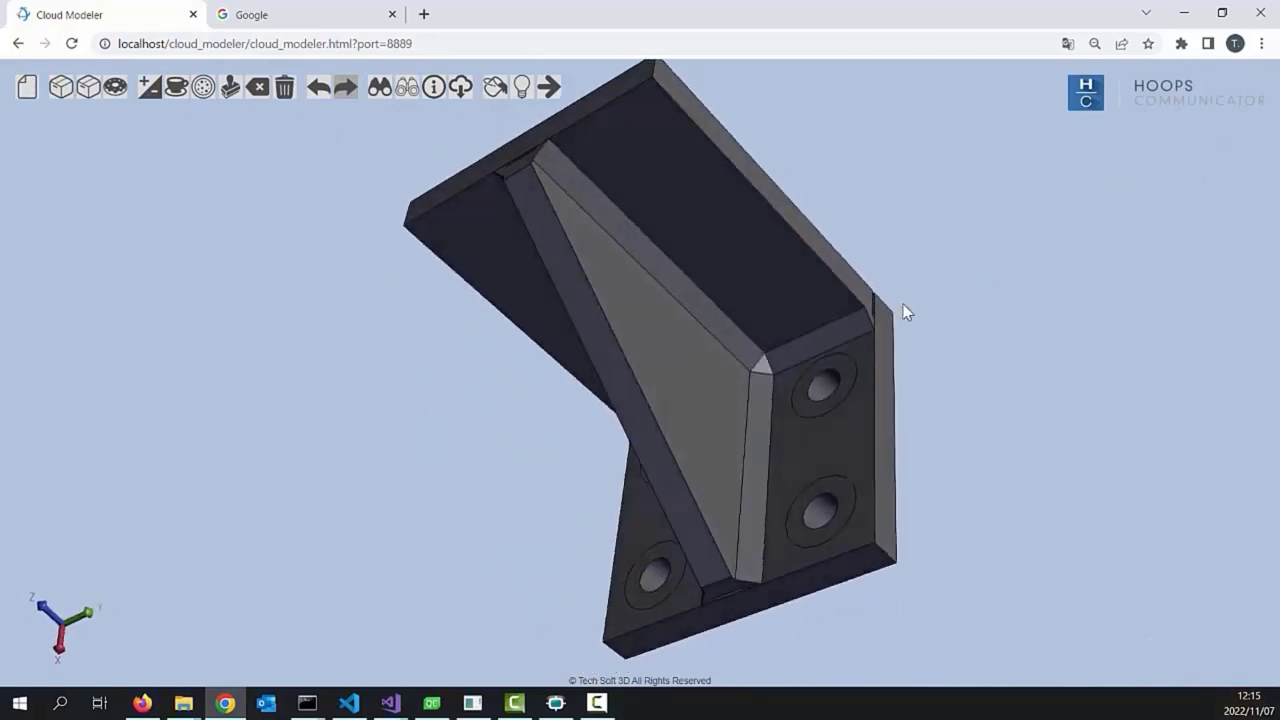
click(547, 87)
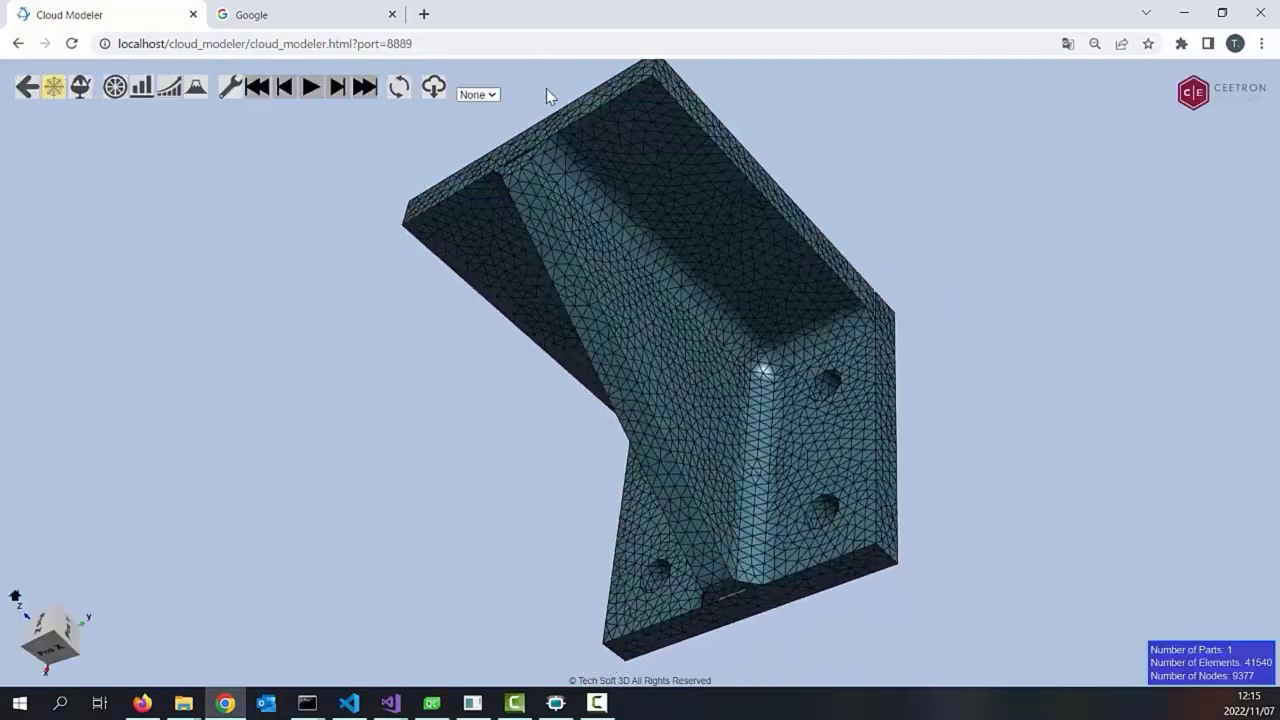
drag(541, 318, 1029, 406)
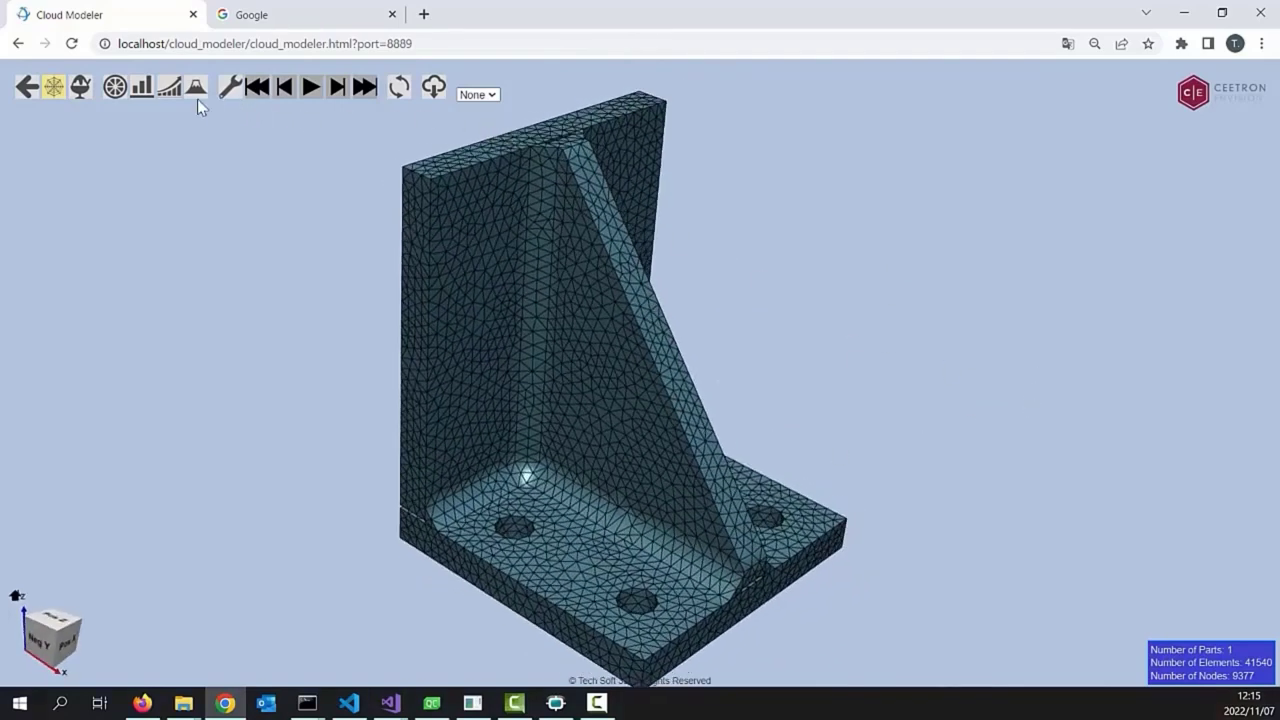
Section the bracket's volume mesh with a clipping plane whose normal is 0 1 0 and view the cut face
click(116, 91)
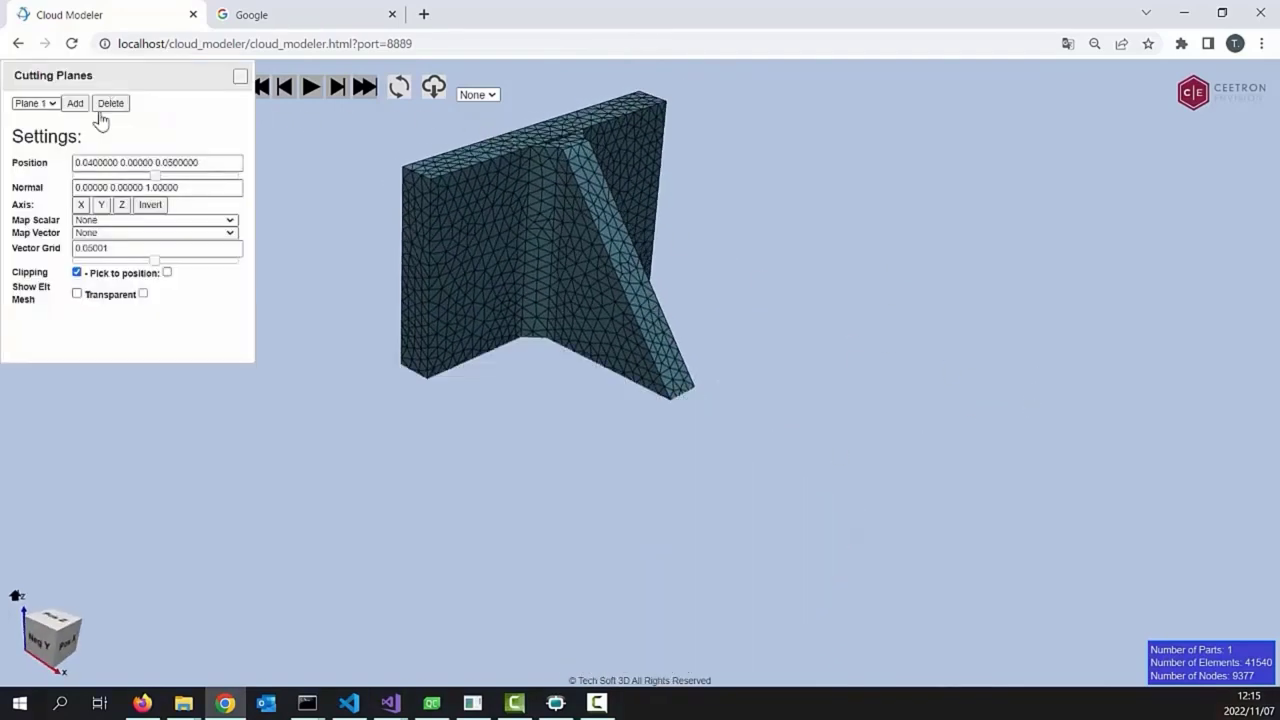
triple_click(100, 188)
text(0 1 0)
key(Return)
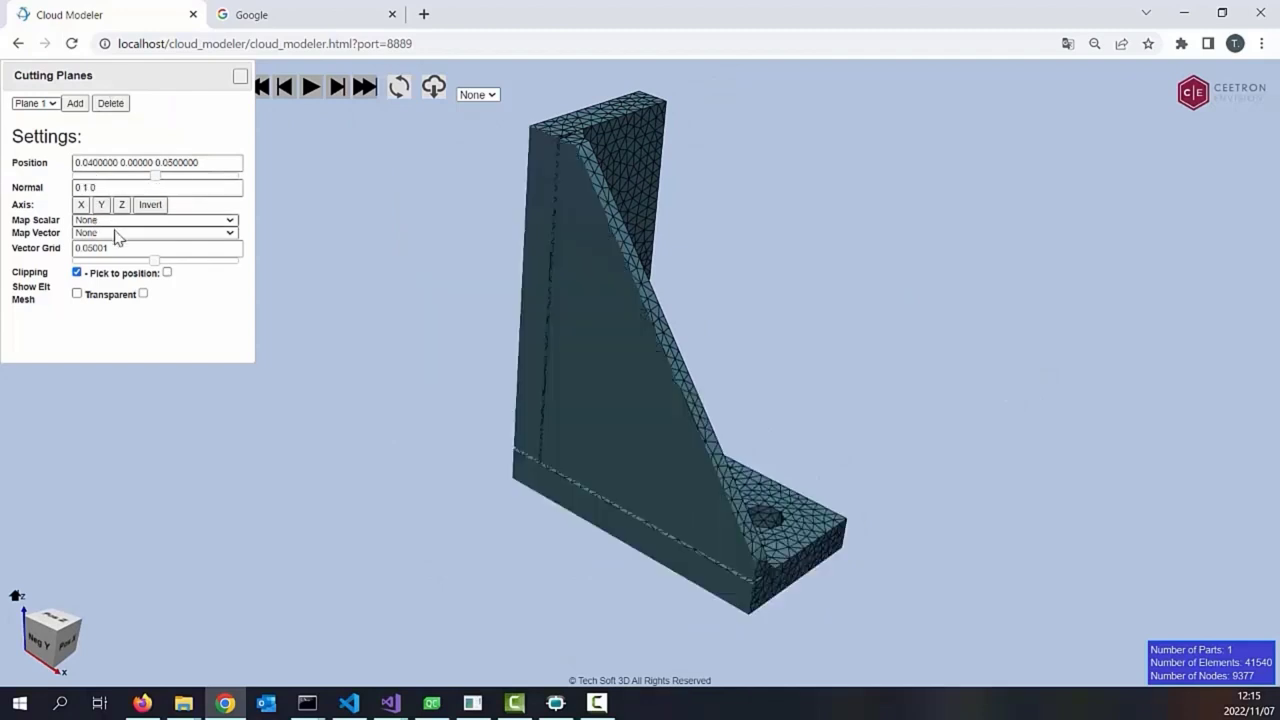
drag(271, 451, 448, 295)
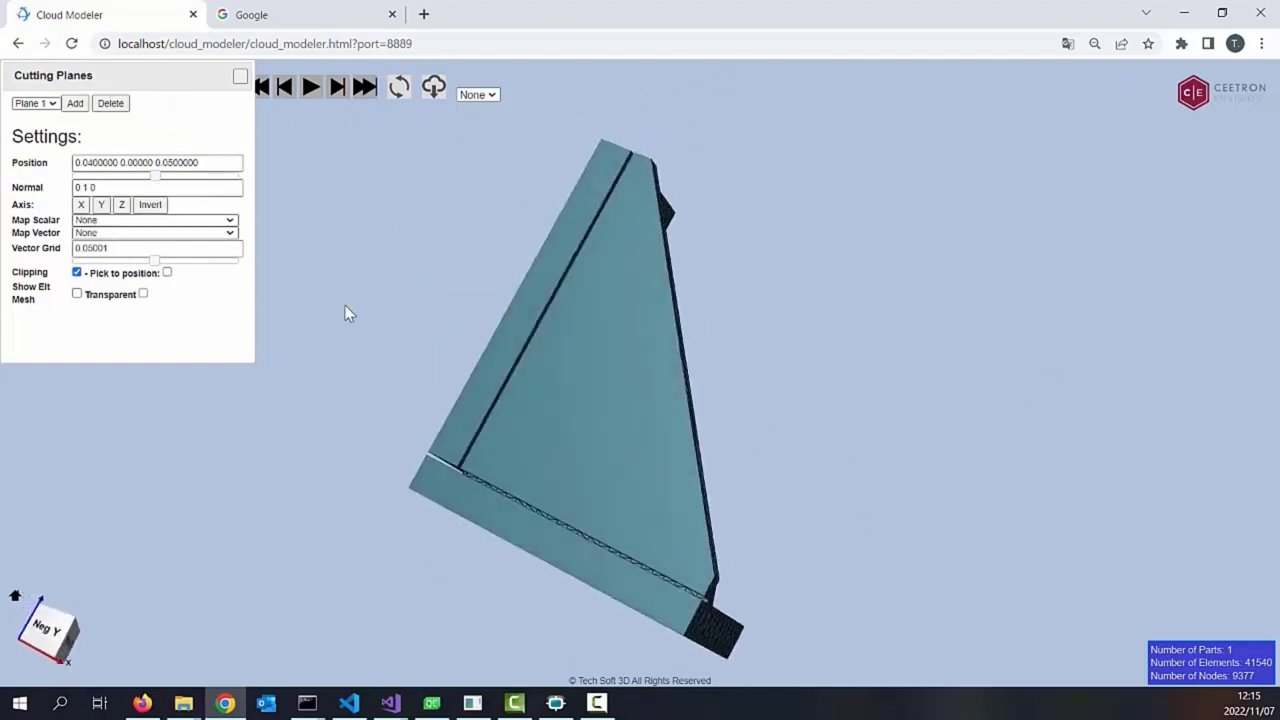
Show the element mesh on the cutting plane and shift the plane to Y -0.0252 through the base plate's holes
click(77, 294)
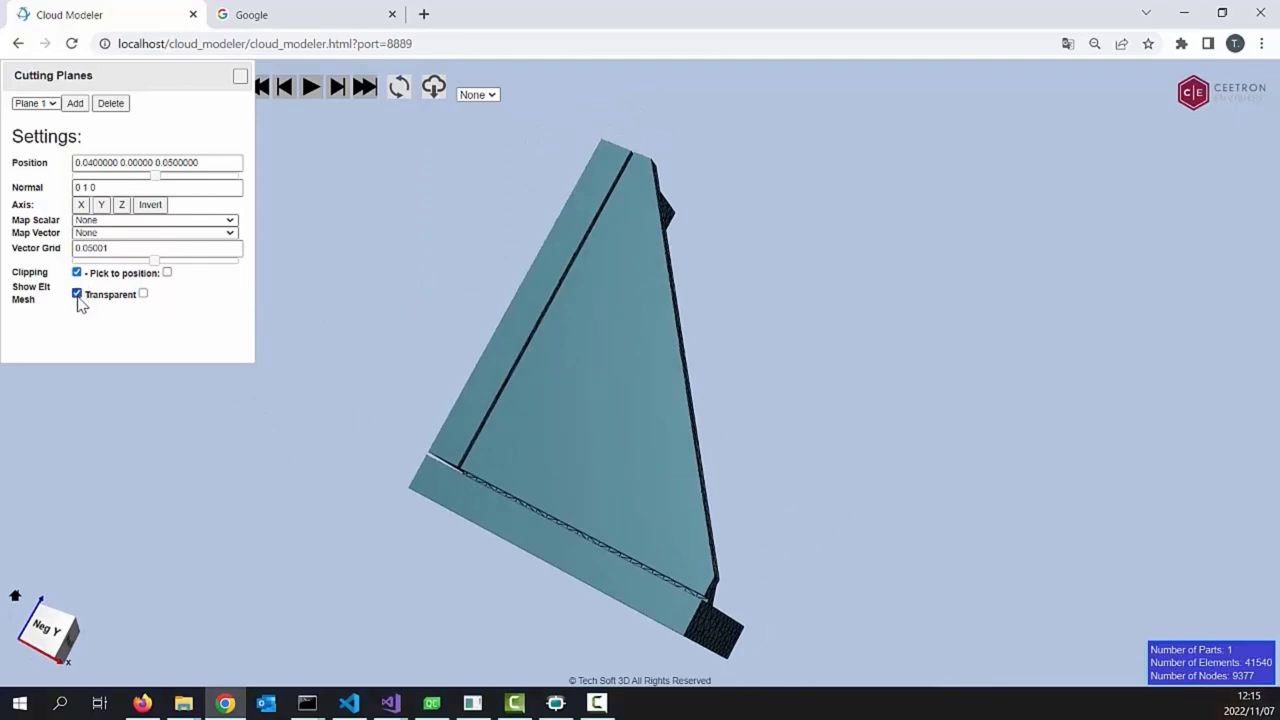
drag(154, 176, 104, 178)
drag(772, 213, 443, 348)
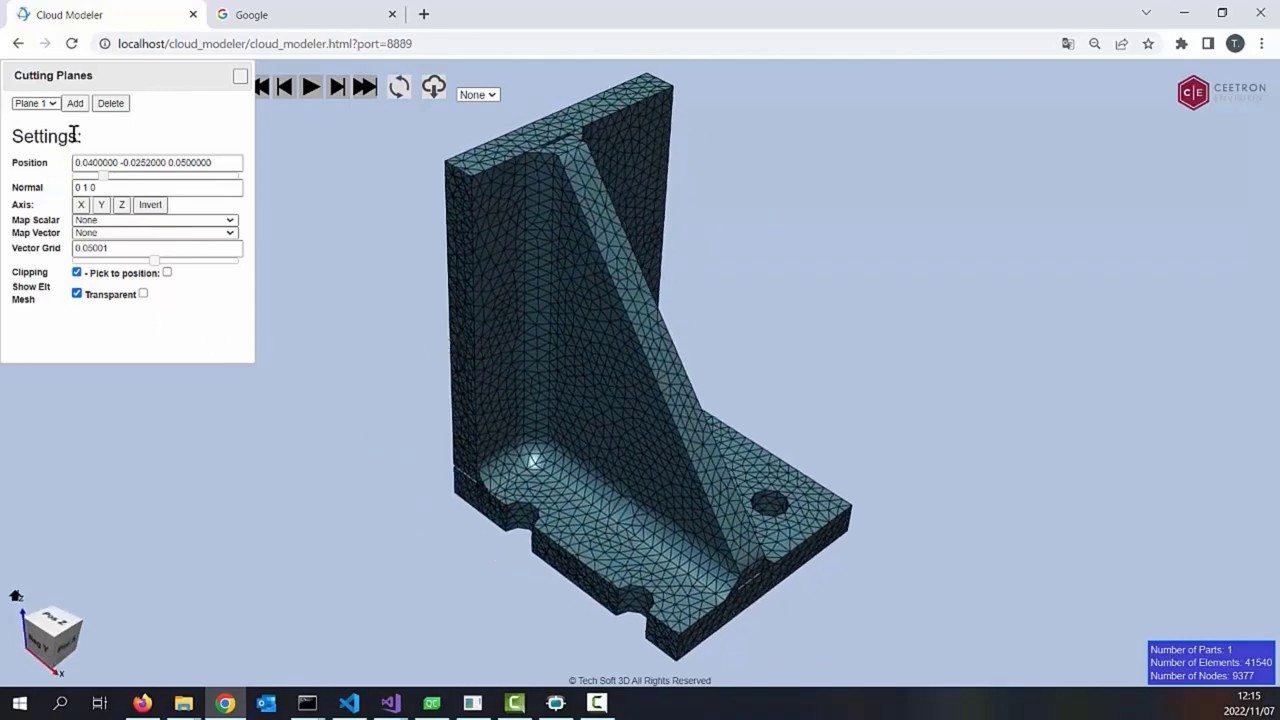
Delete the cutting plane, close its settings and return to the CAD model
click(110, 105)
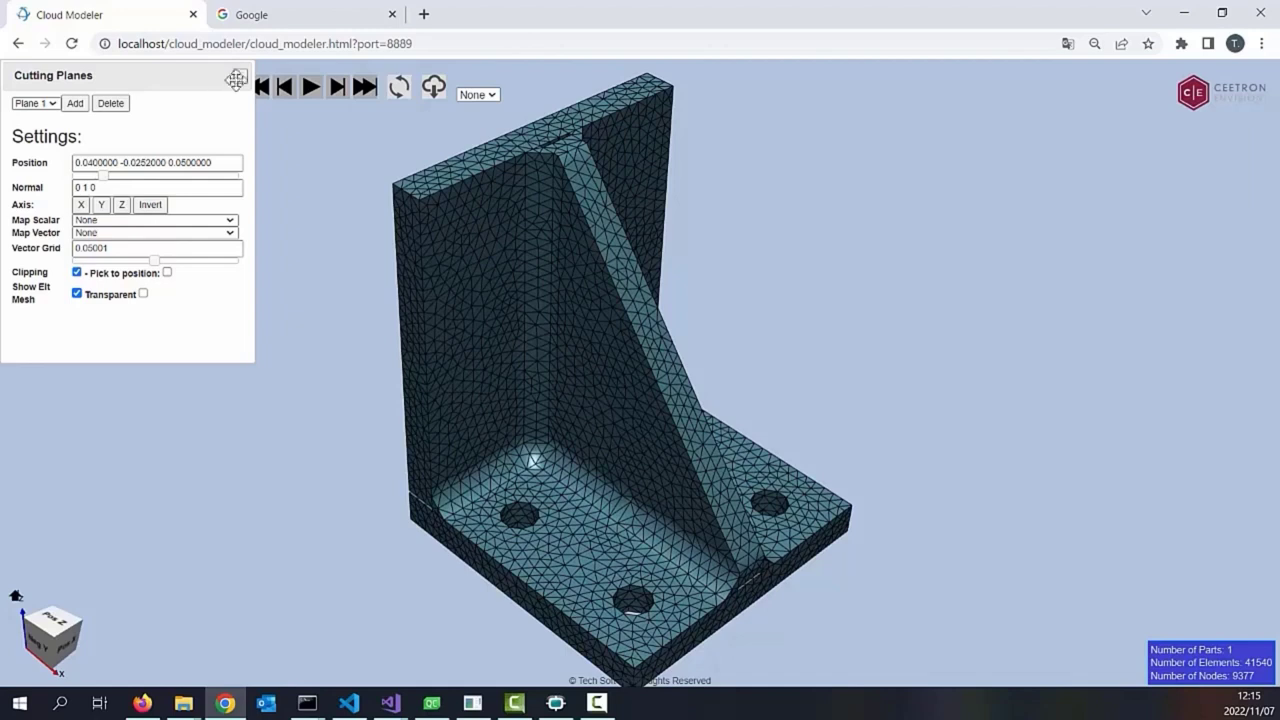
click(236, 80)
click(26, 92)
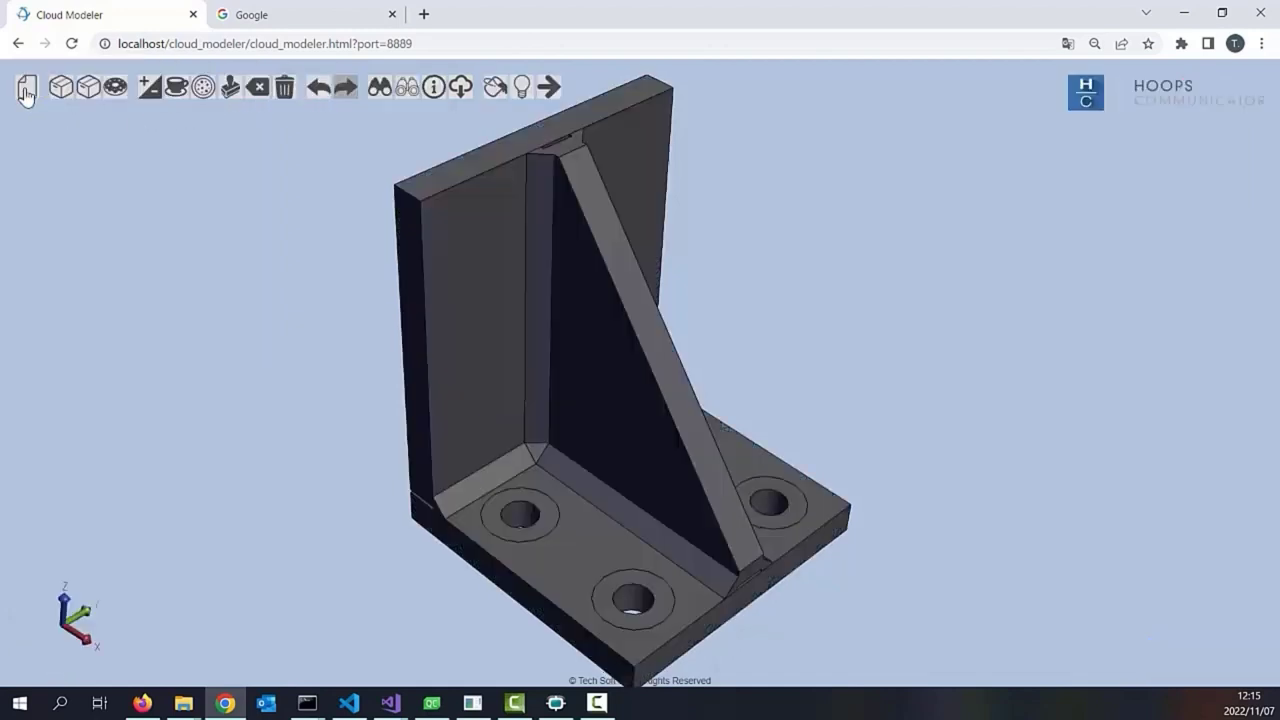
Start a stress analysis and restrain the four ring faces around the bolt holes and the base plate's underside
click(522, 88)
drag(812, 413, 723, 517)
scroll(720, 520, up, 5)
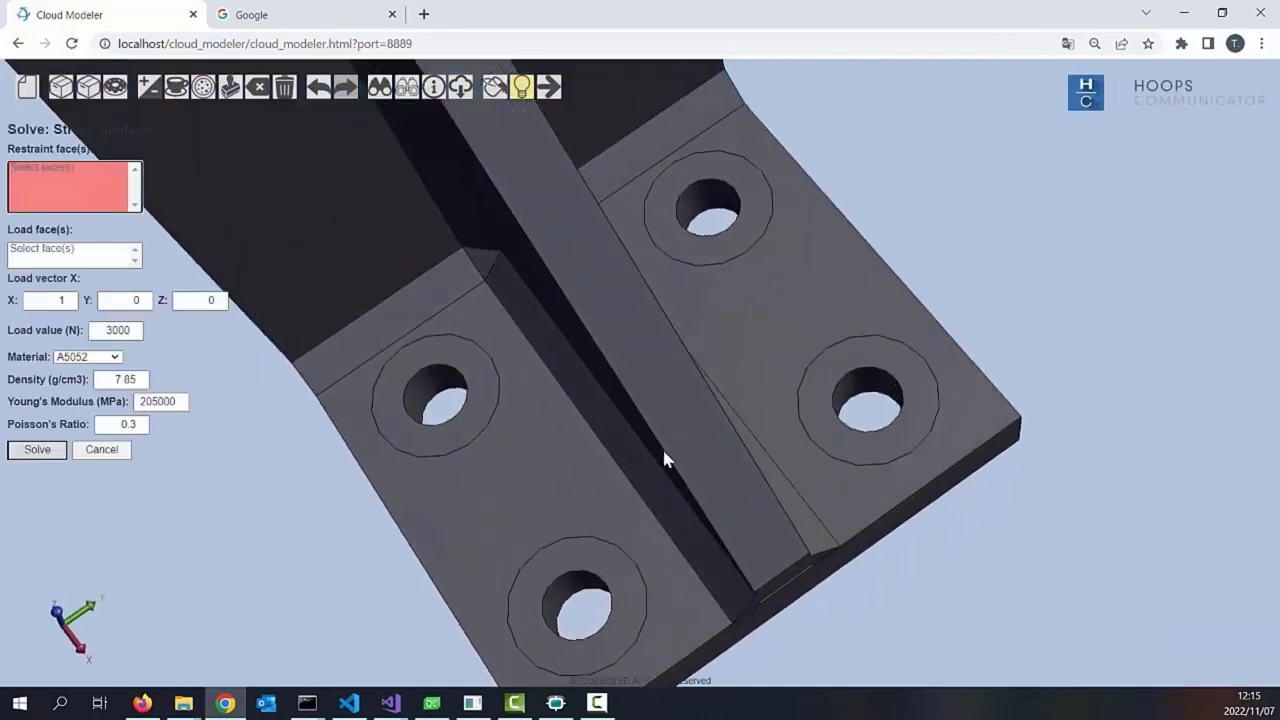
click(475, 408)
click(569, 545)
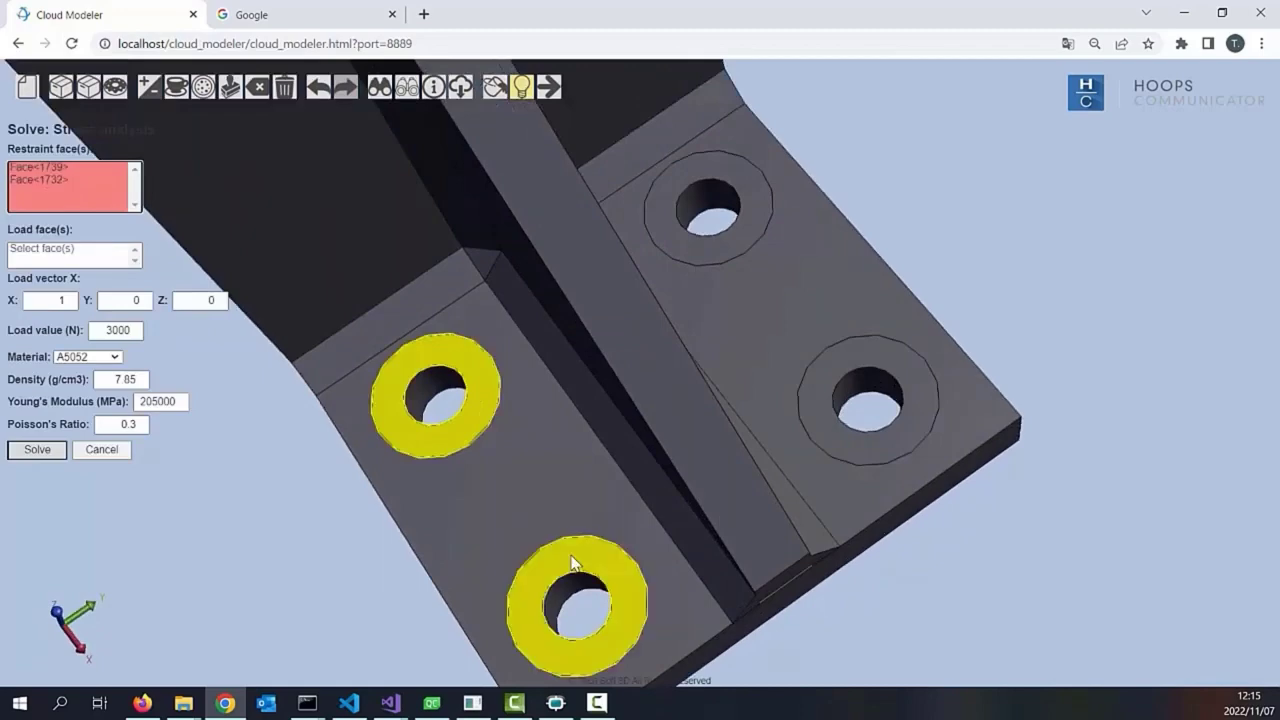
click(858, 448)
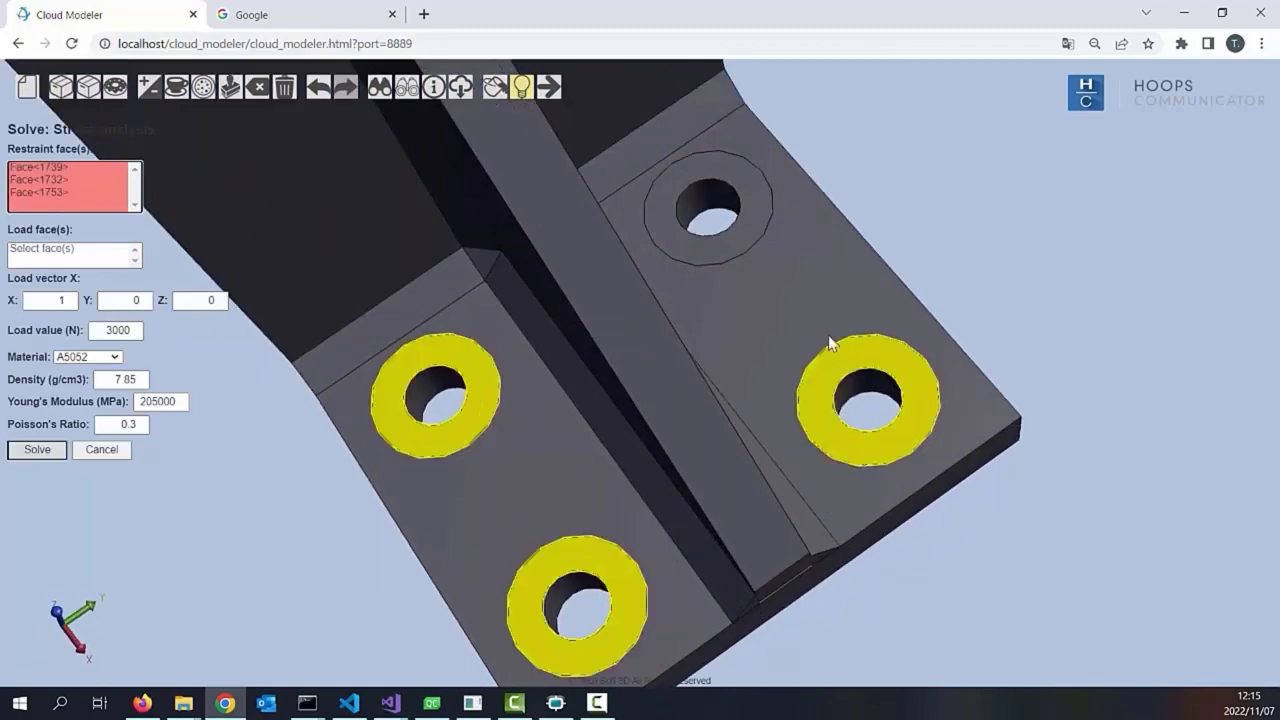
click(714, 241)
drag(578, 440, 672, 308)
click(586, 382)
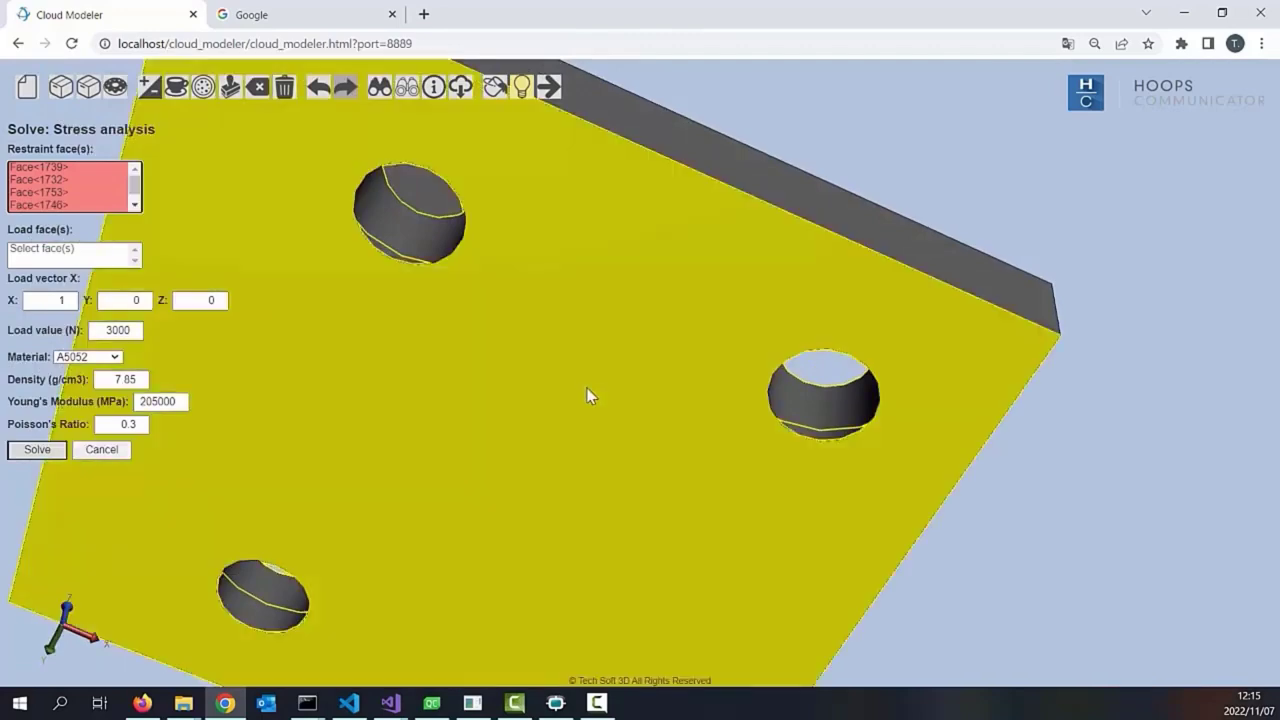
Assign the imprinted rectangular face on the back of the upright plate as the load face
scroll(586, 382, down, 5)
drag(737, 249, 426, 358)
click(96, 262)
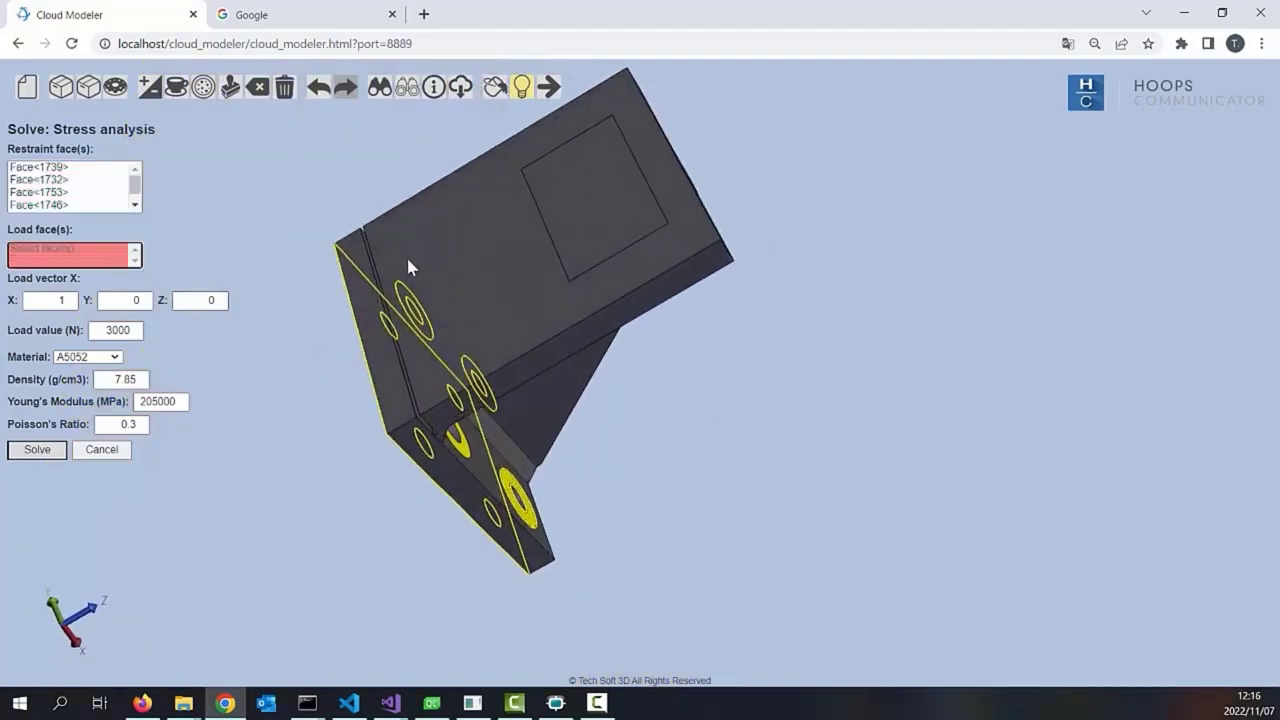
click(584, 234)
drag(760, 372, 619, 319)
scroll(578, 282, up, 2)
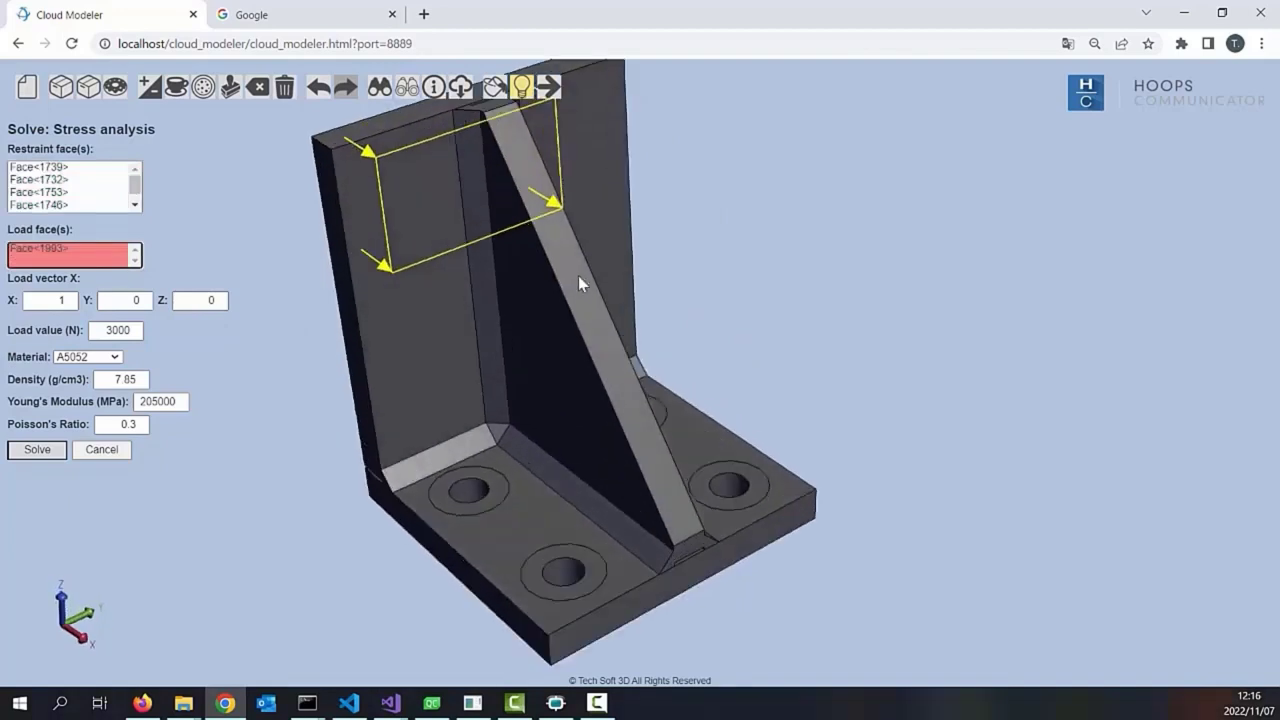
Set the analysis material to SS400 and solve the stress analysis
click(114, 358)
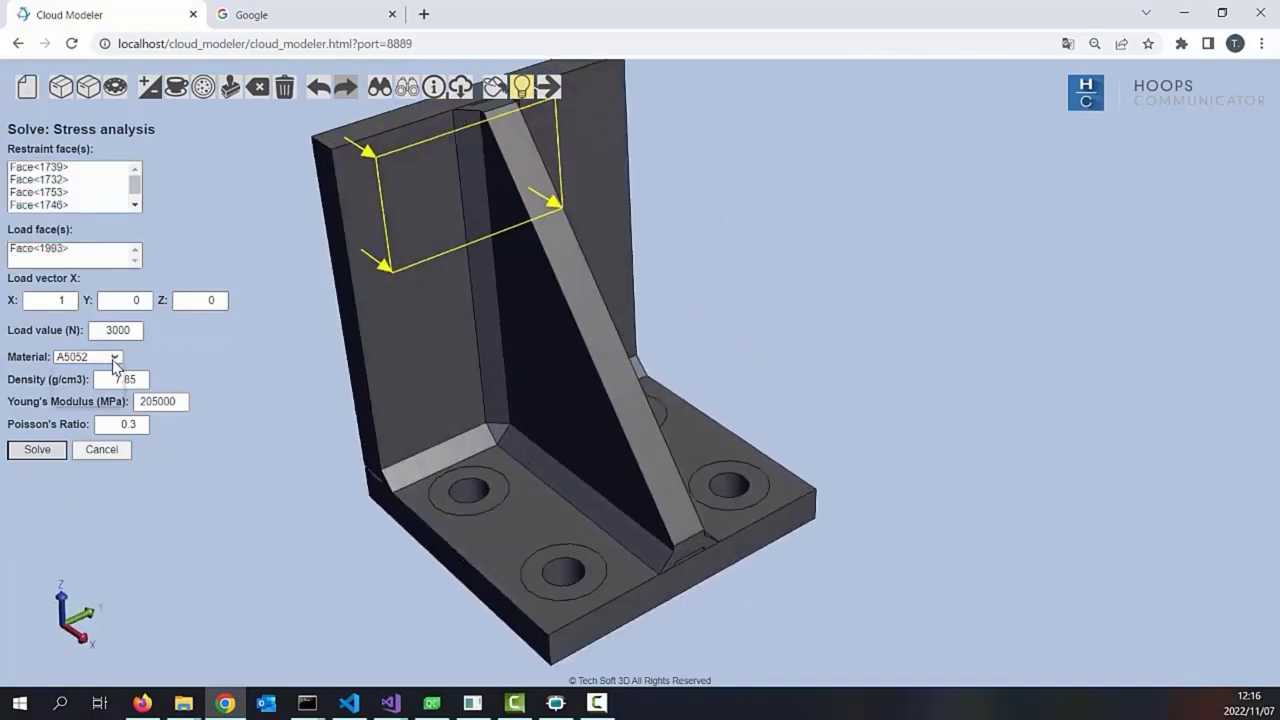
click(80, 383)
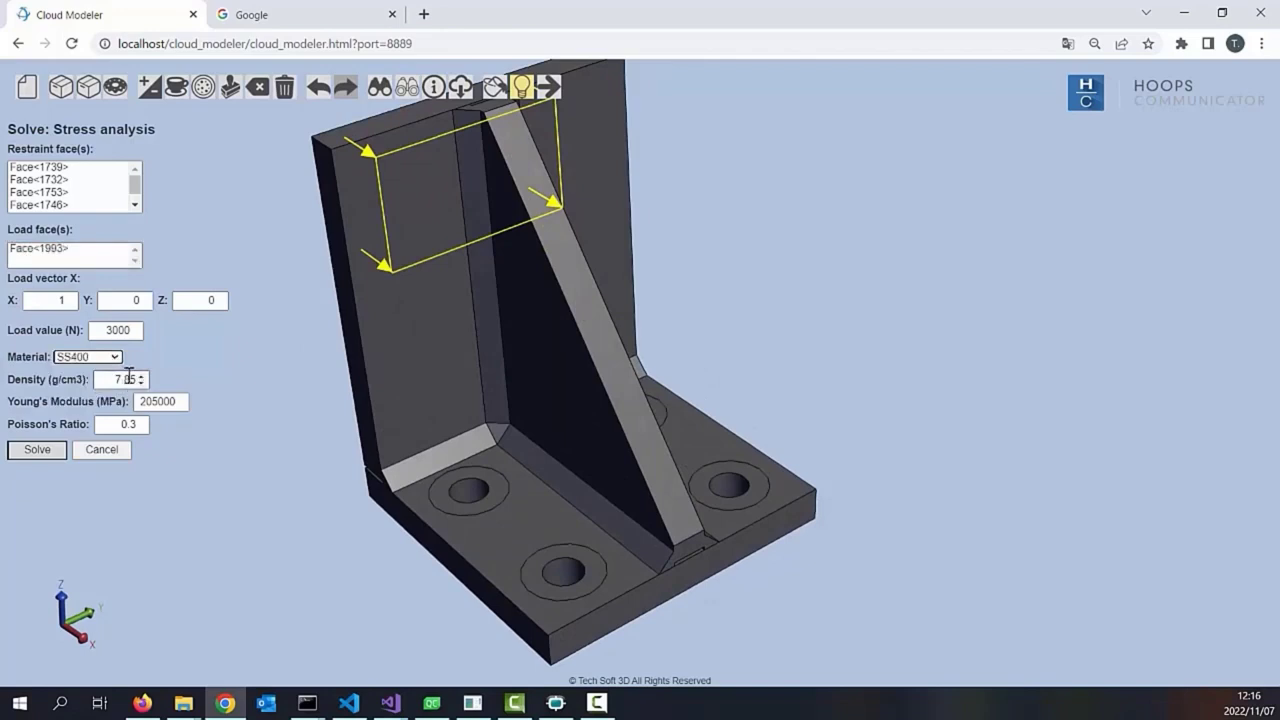
click(58, 452)
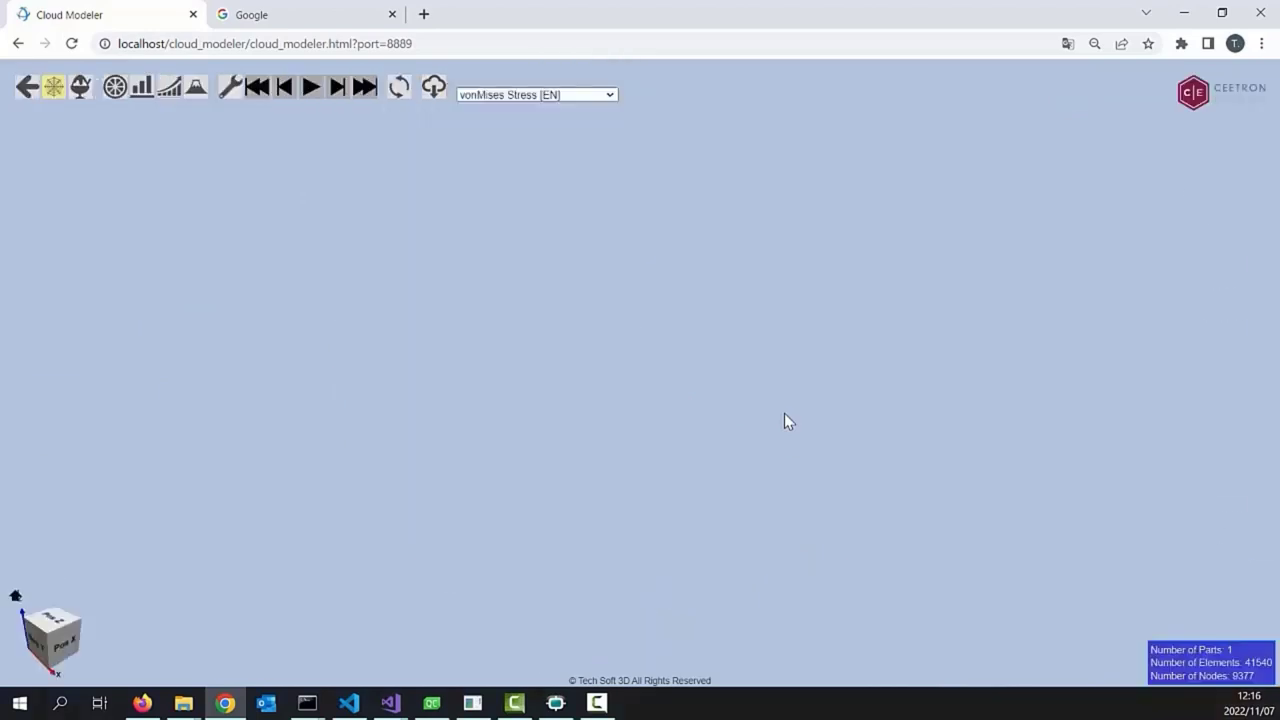
Examine where the maximum von Mises stress occurs, using its label and a temporary transparent display around the rear joint
drag(794, 407, 600, 380)
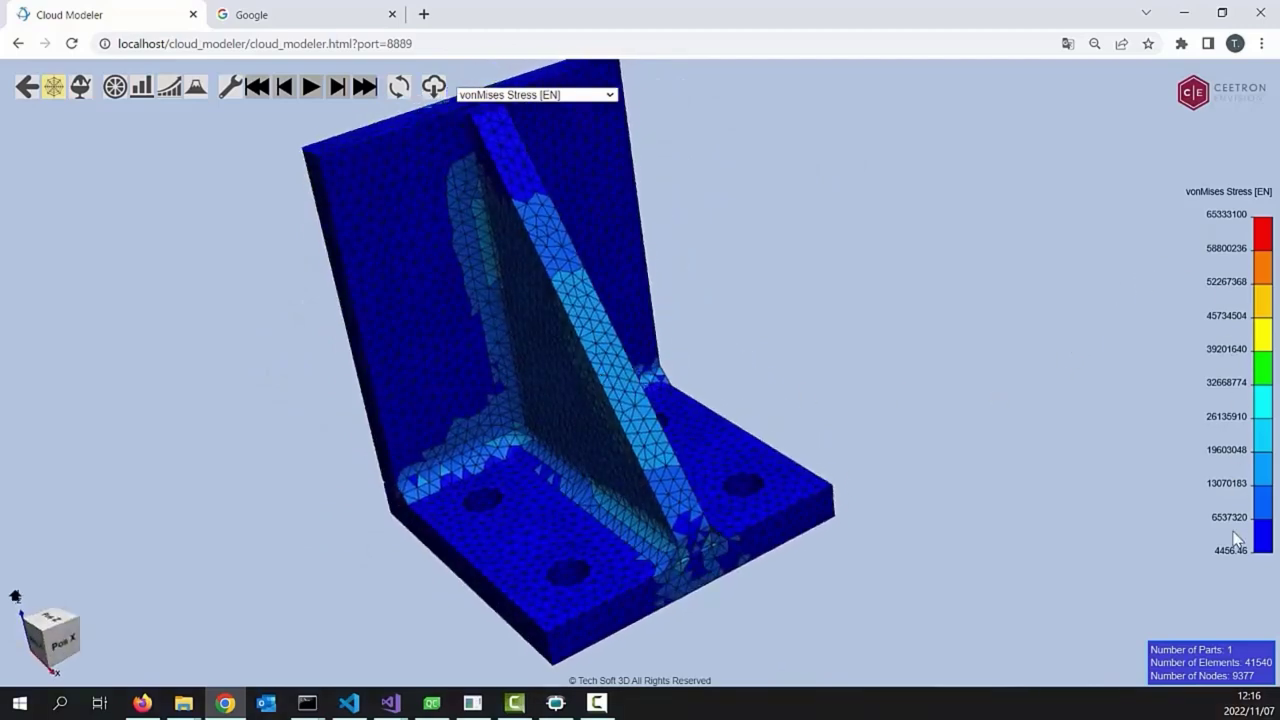
click(196, 90)
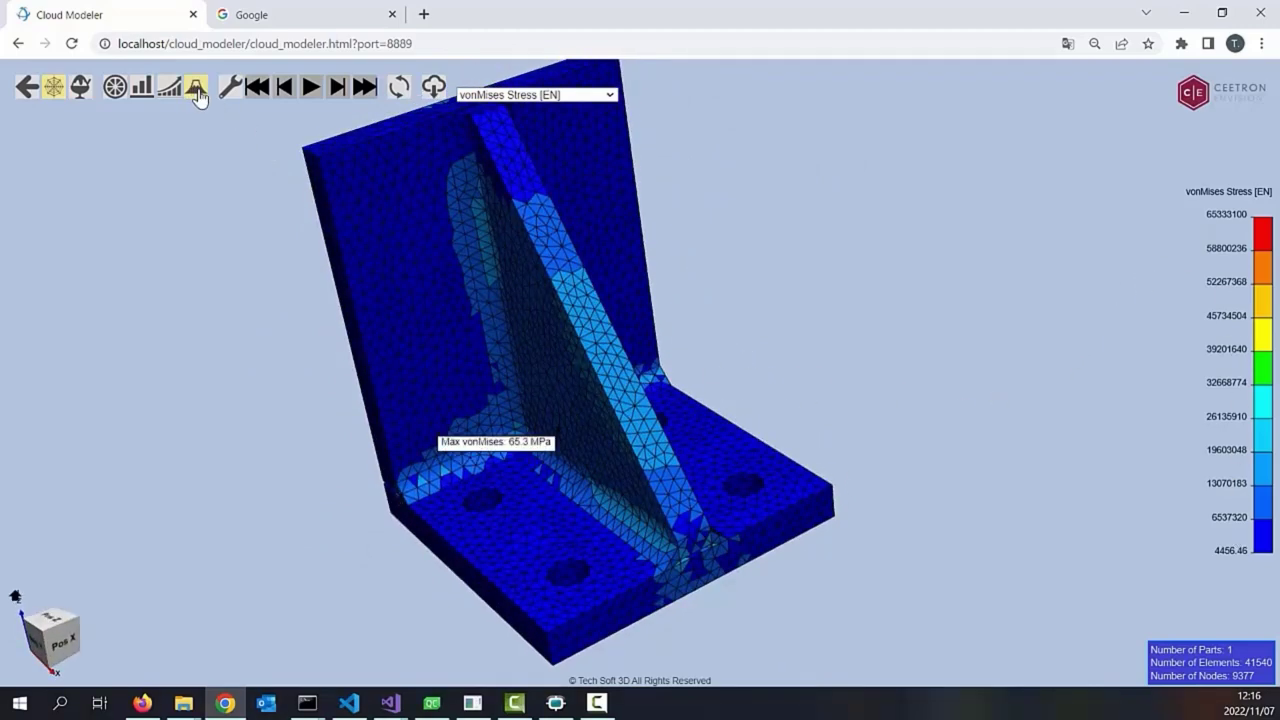
click(80, 92)
drag(223, 351, 480, 548)
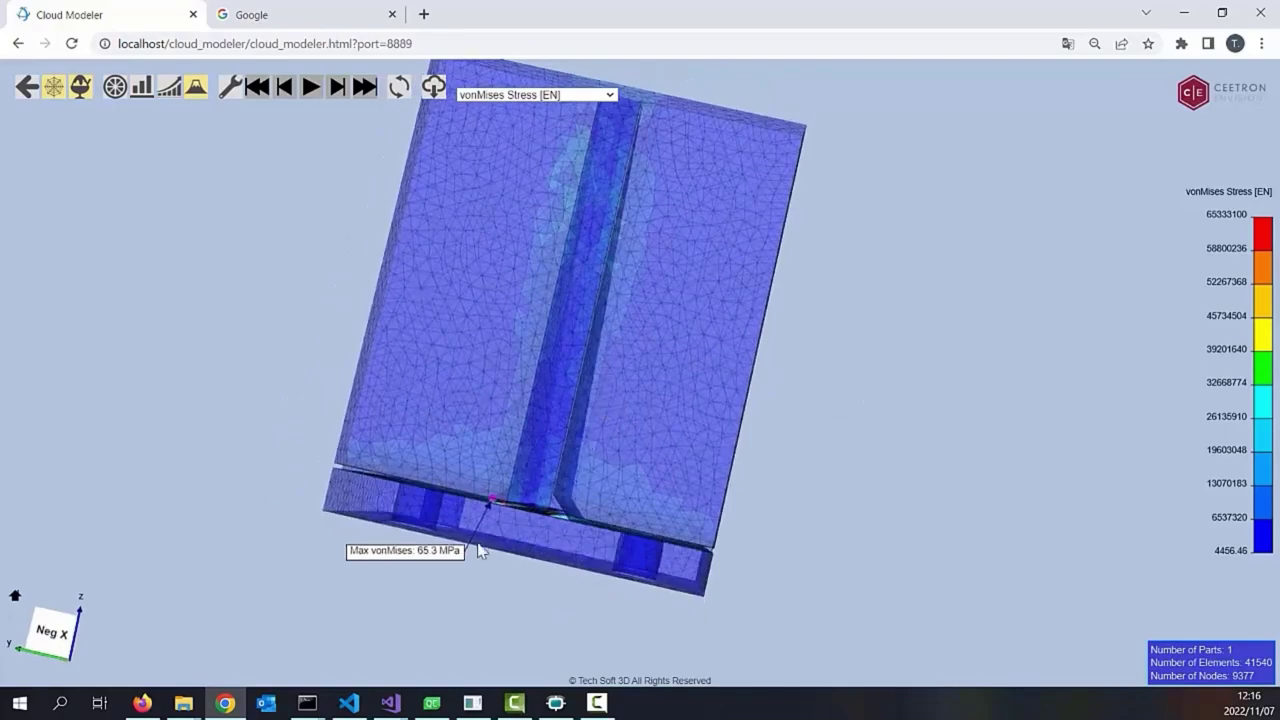
scroll(494, 514, up, 5)
drag(510, 463, 522, 430)
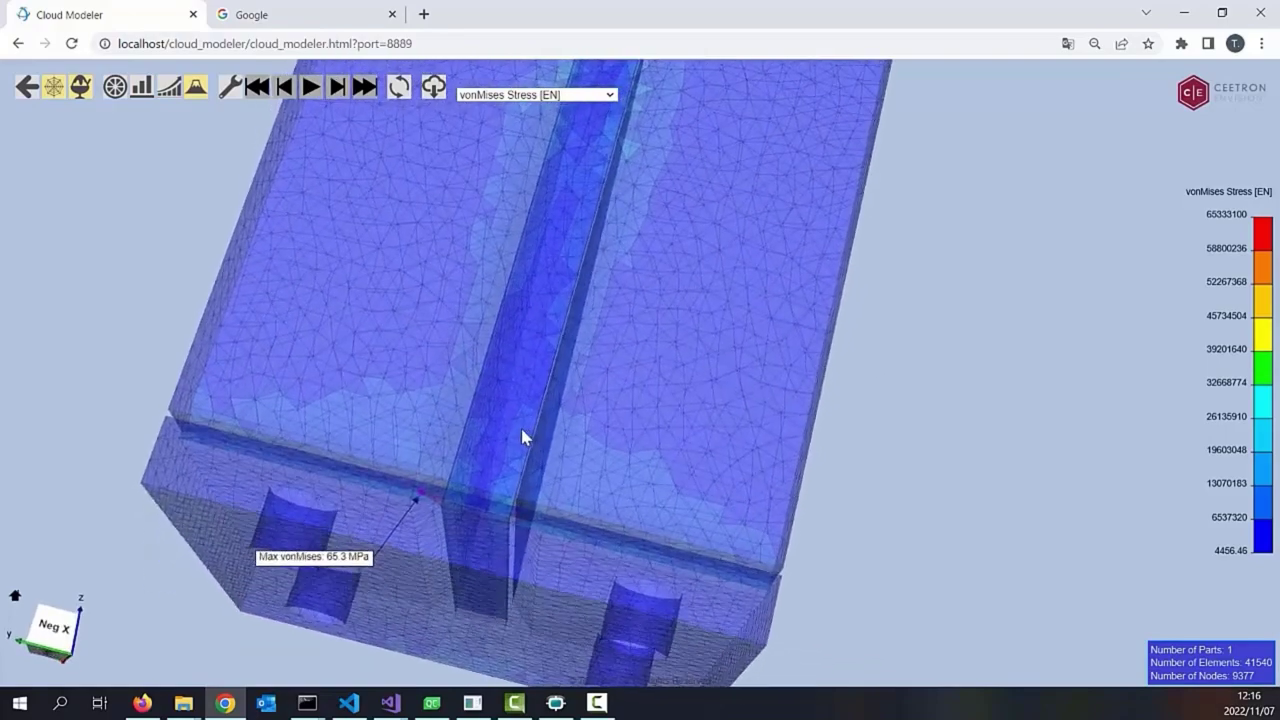
drag(418, 381, 614, 402)
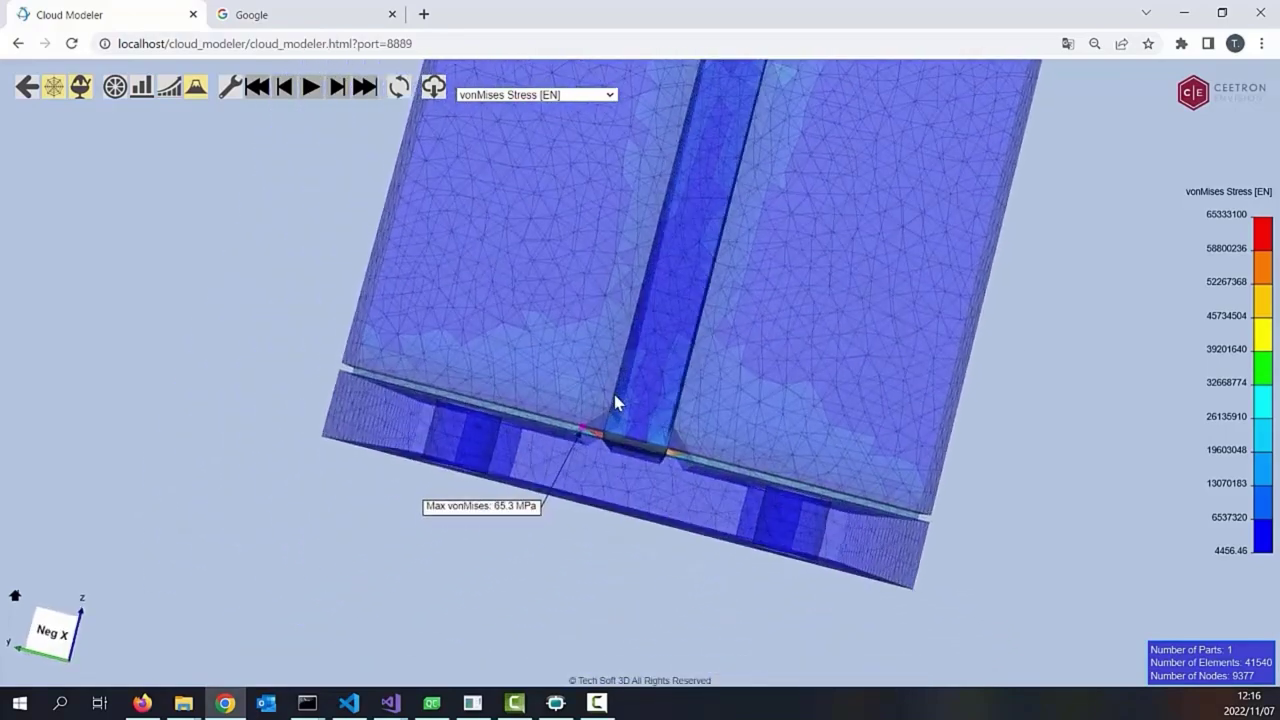
click(79, 90)
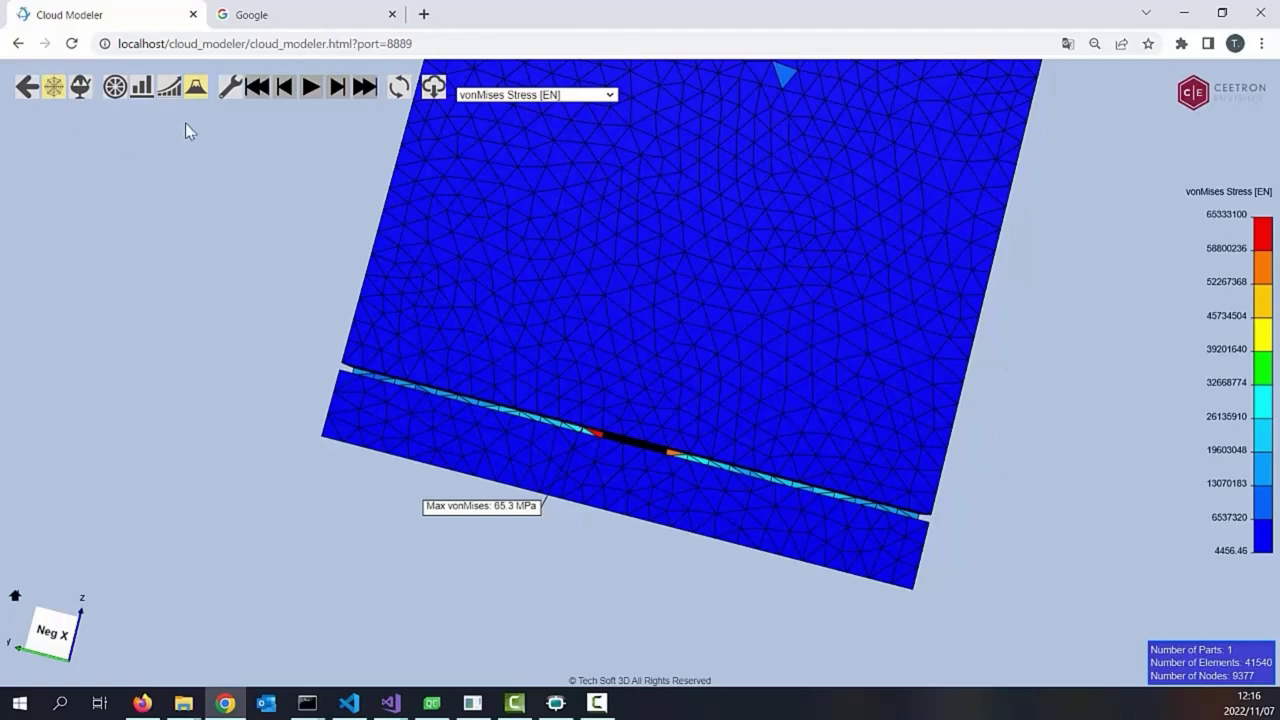
Return to the CAD model, undo the plate subtraction and delete the thin plate body between the upright and base plates
click(26, 90)
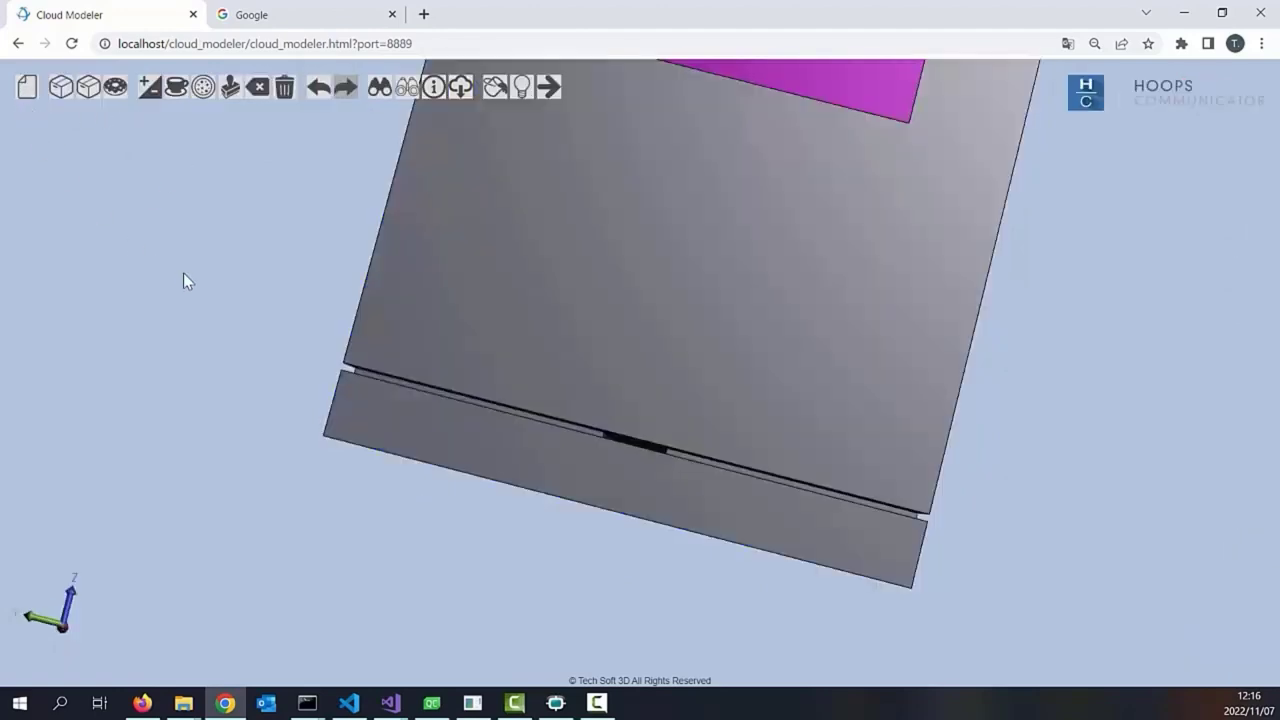
drag(898, 397, 695, 416)
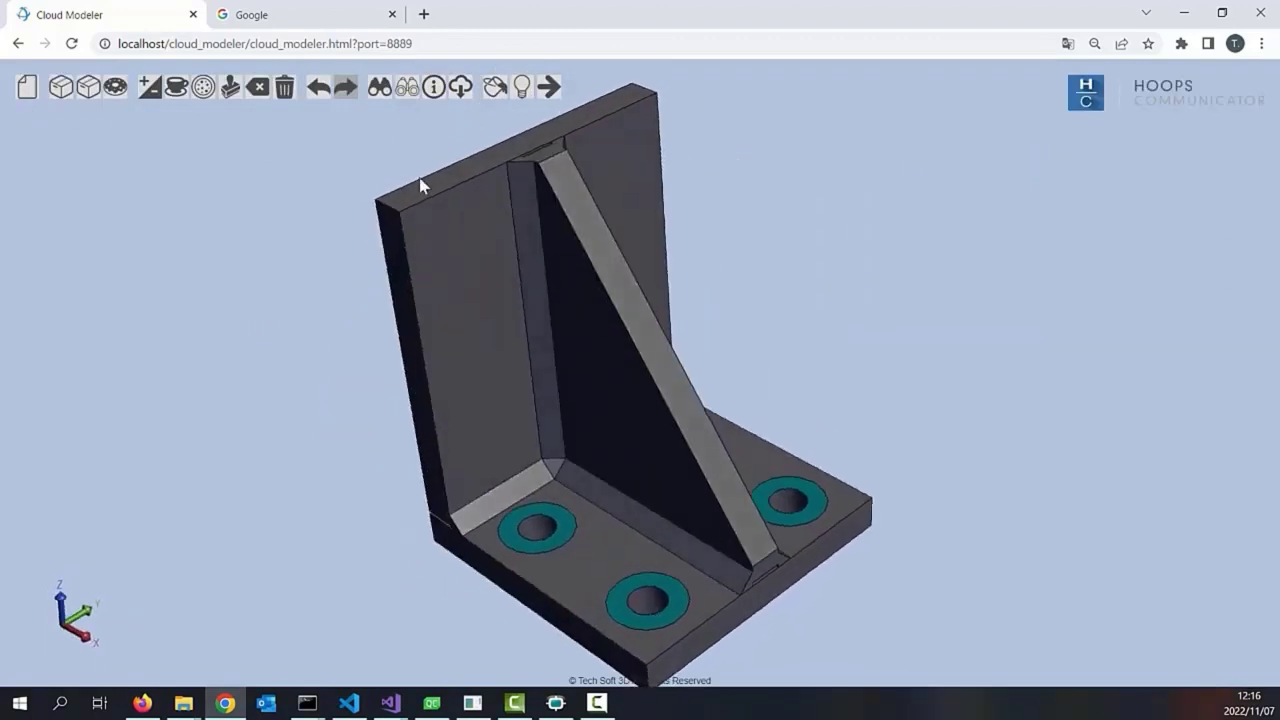
click(322, 92)
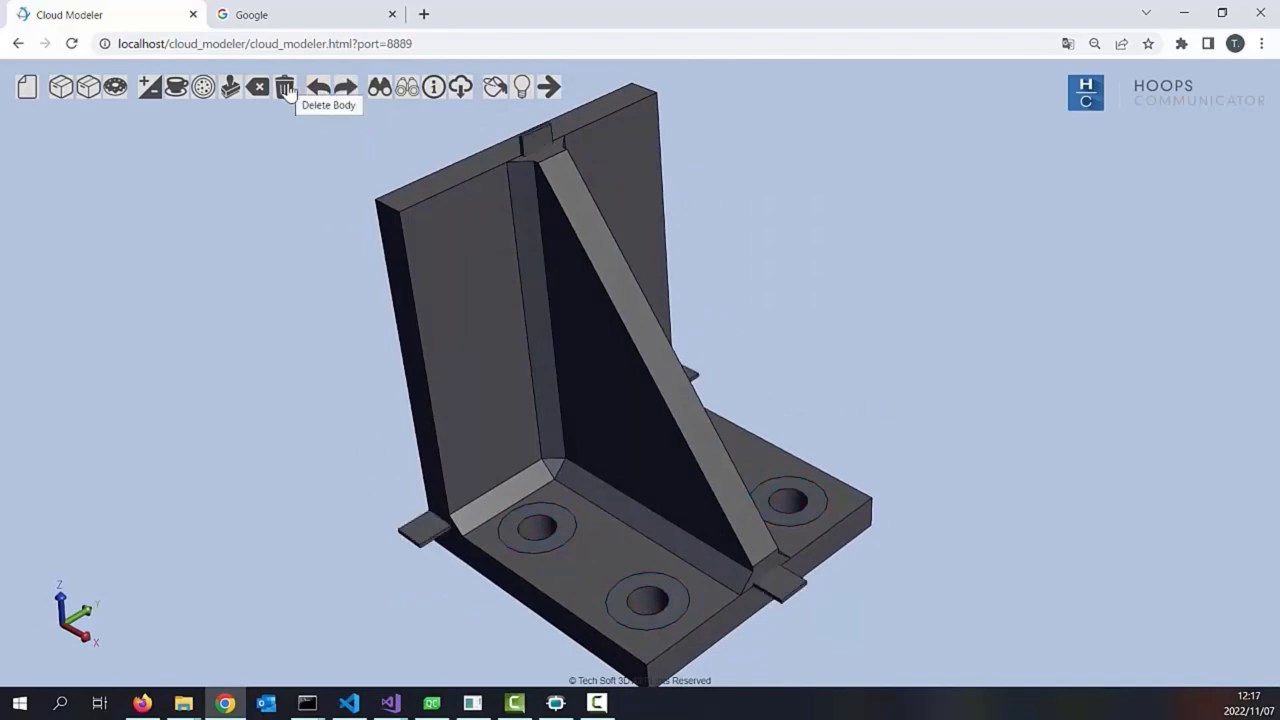
click(285, 89)
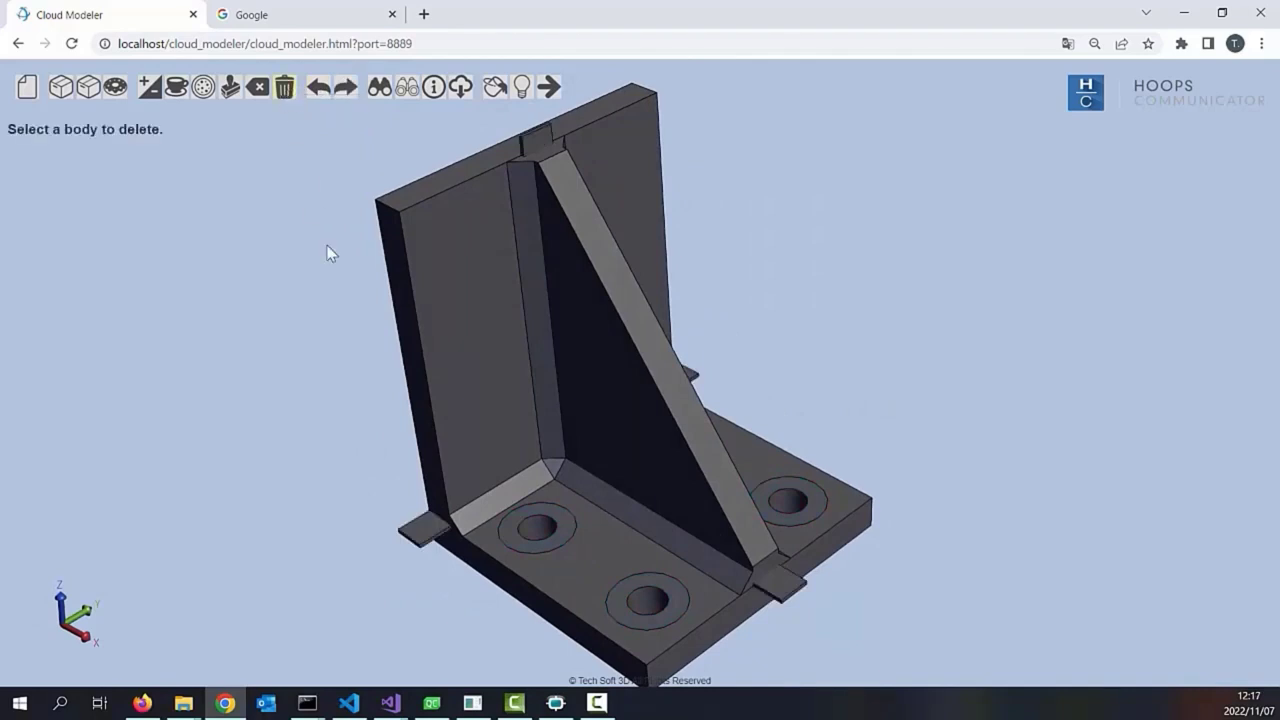
click(416, 537)
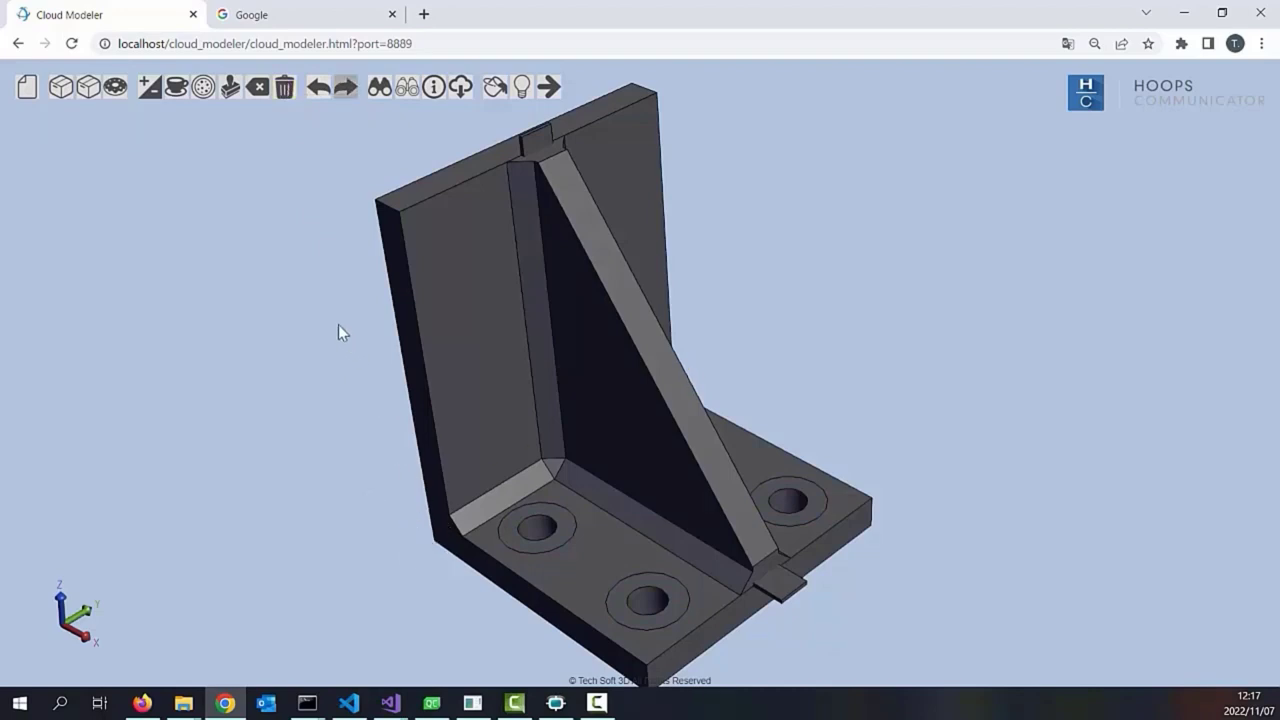
Subtract the two remaining thin plate bodies along the rib's joints from the bracket and check its back and underside
click(148, 92)
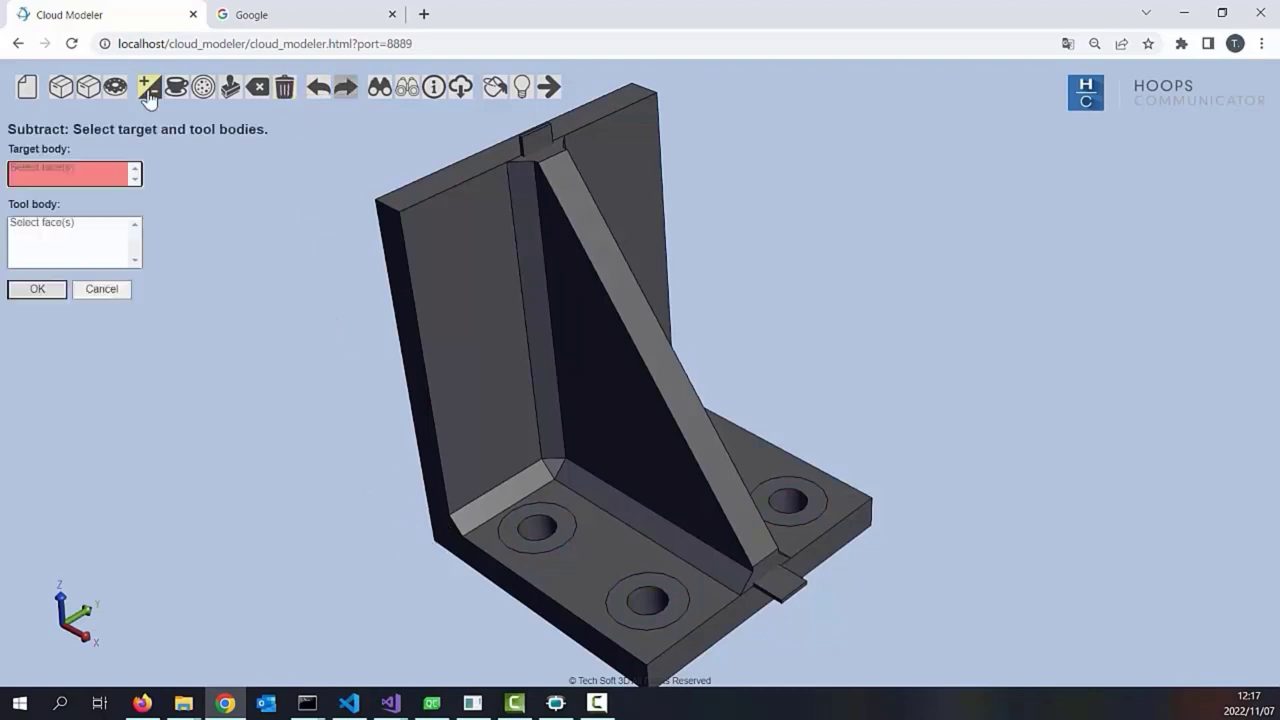
click(445, 302)
click(540, 141)
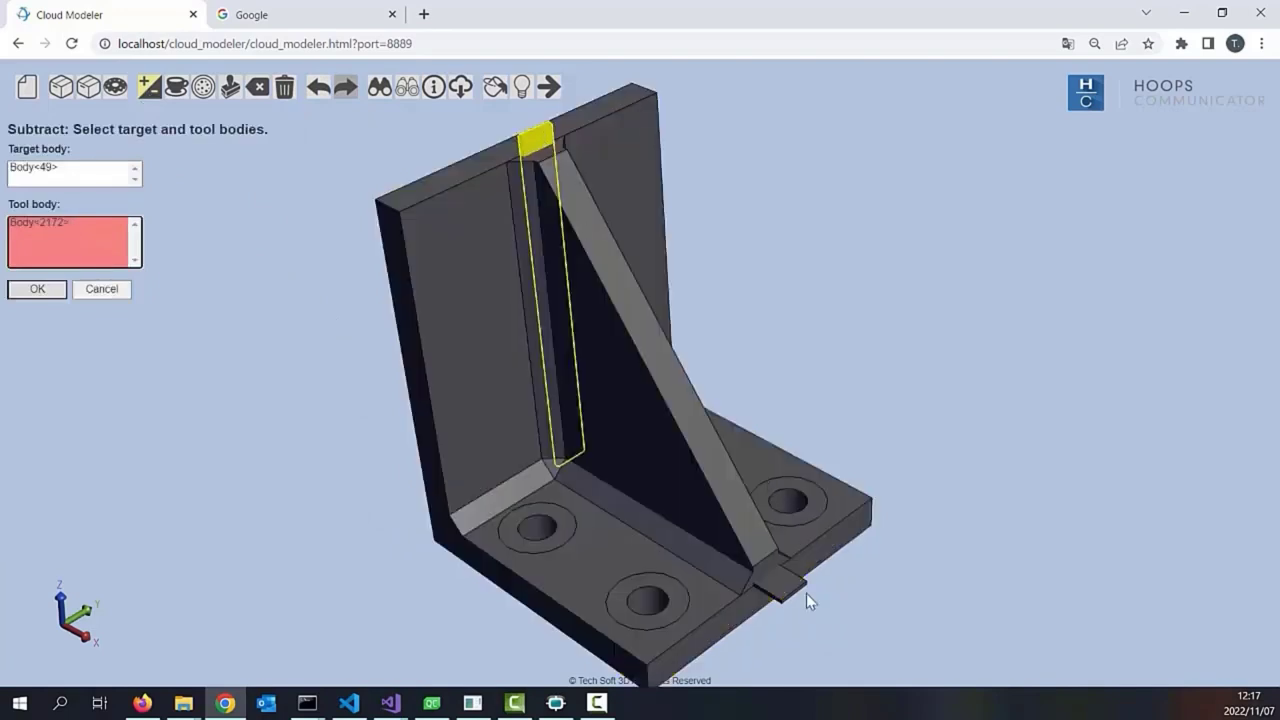
click(781, 594)
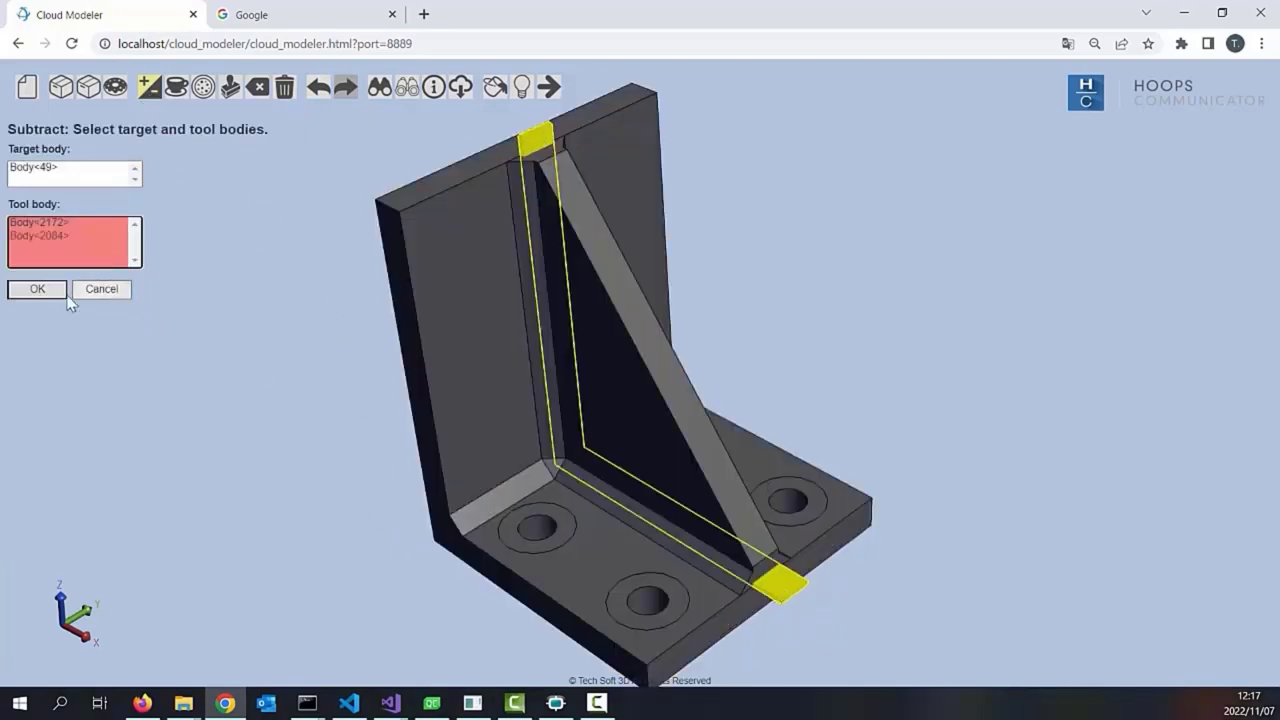
click(48, 290)
drag(329, 523, 549, 493)
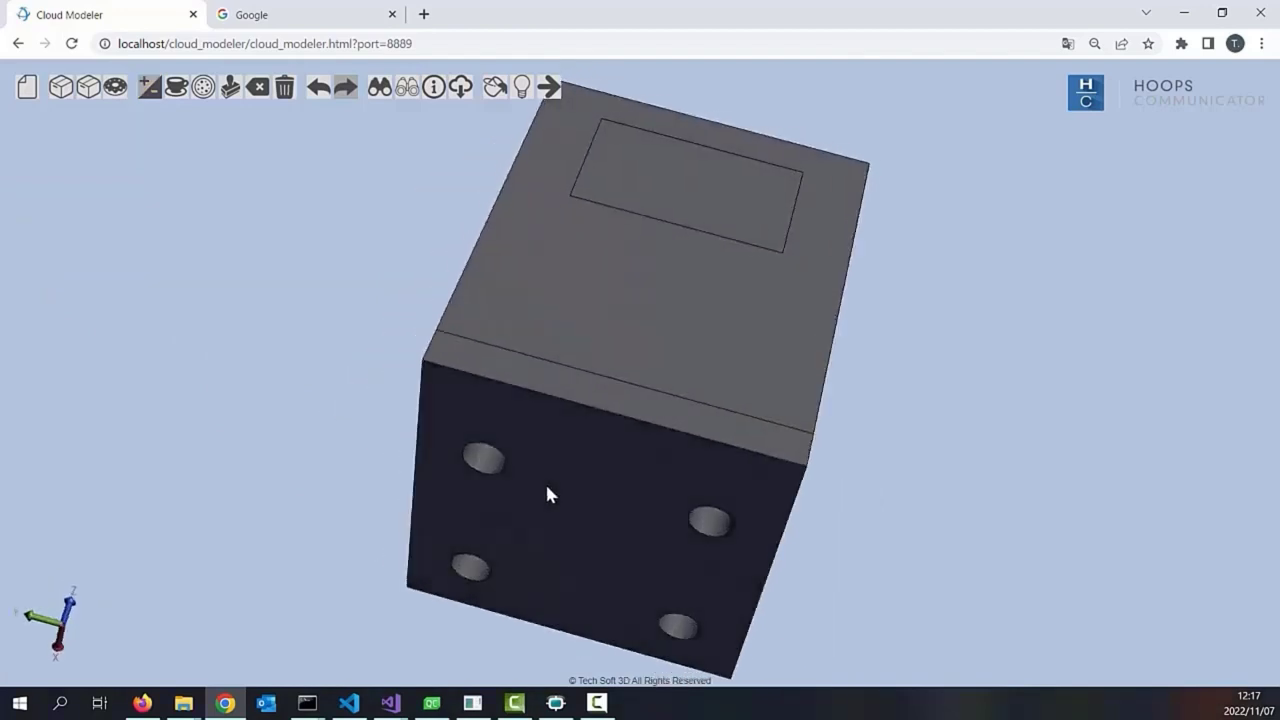
Generate a volume mesh of the modified bracket with mesh size 3, view it and return to the CAD model
click(496, 89)
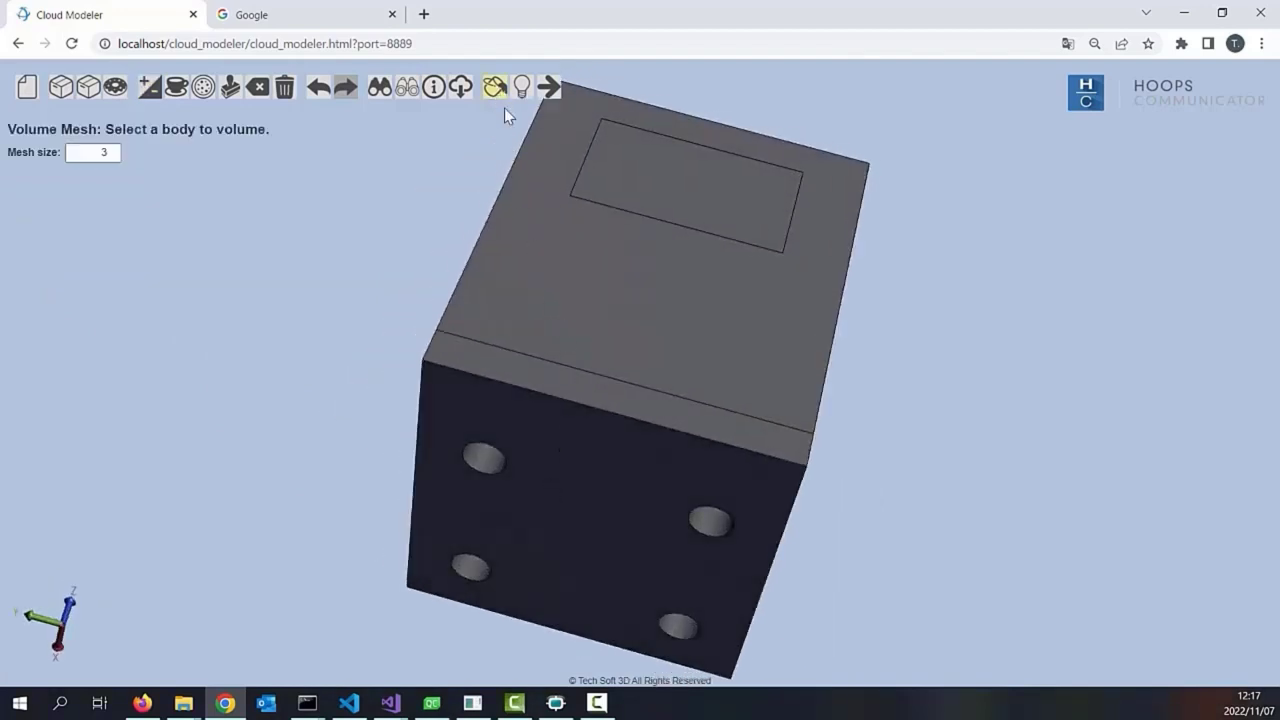
click(553, 268)
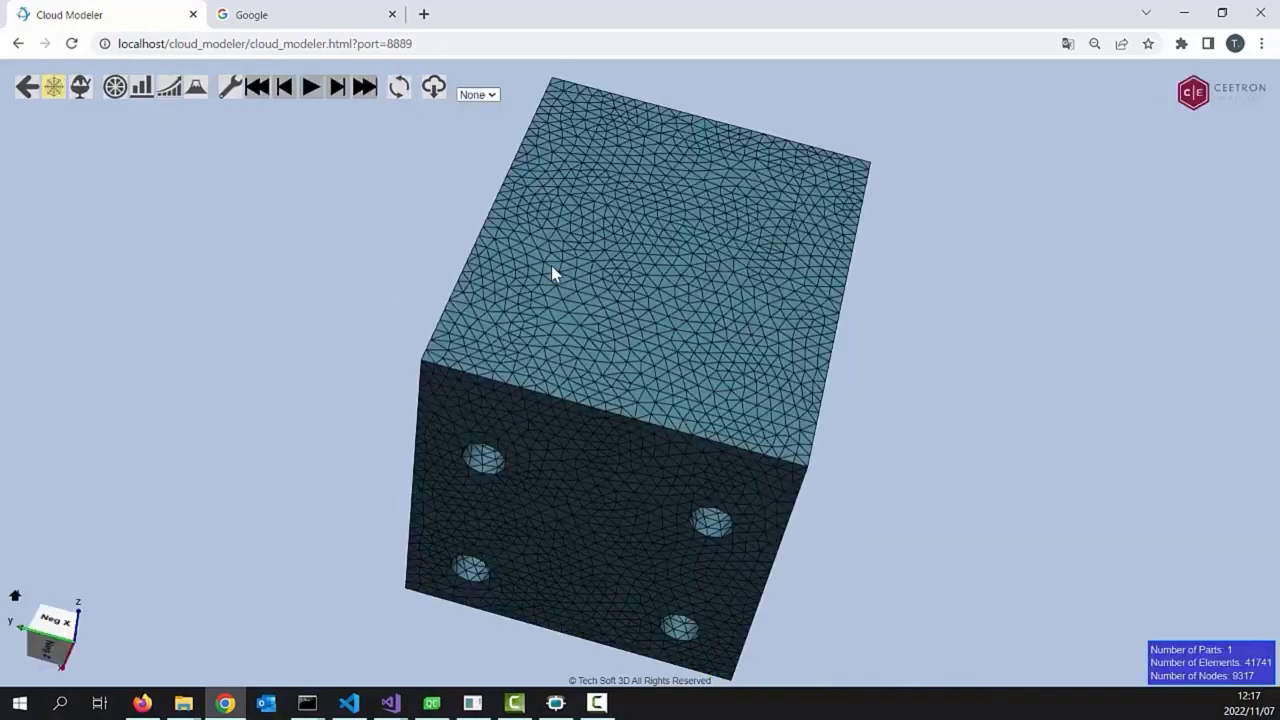
drag(672, 340, 650, 270)
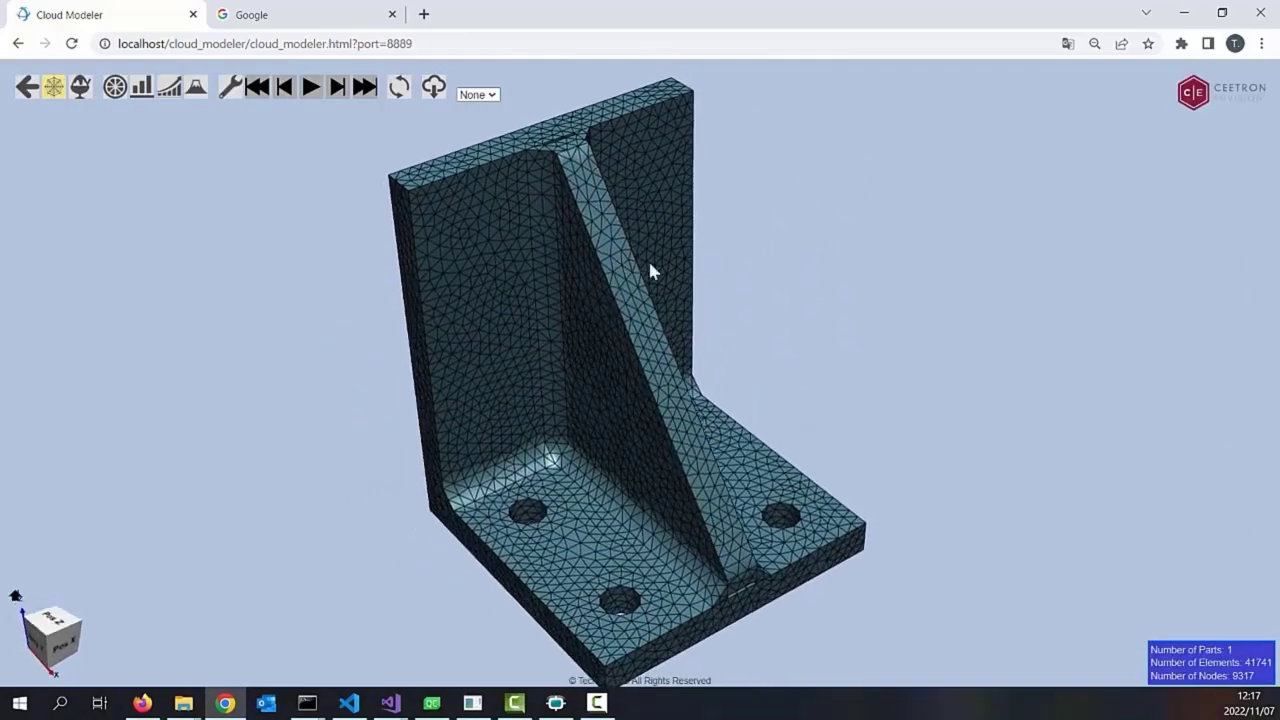
click(27, 87)
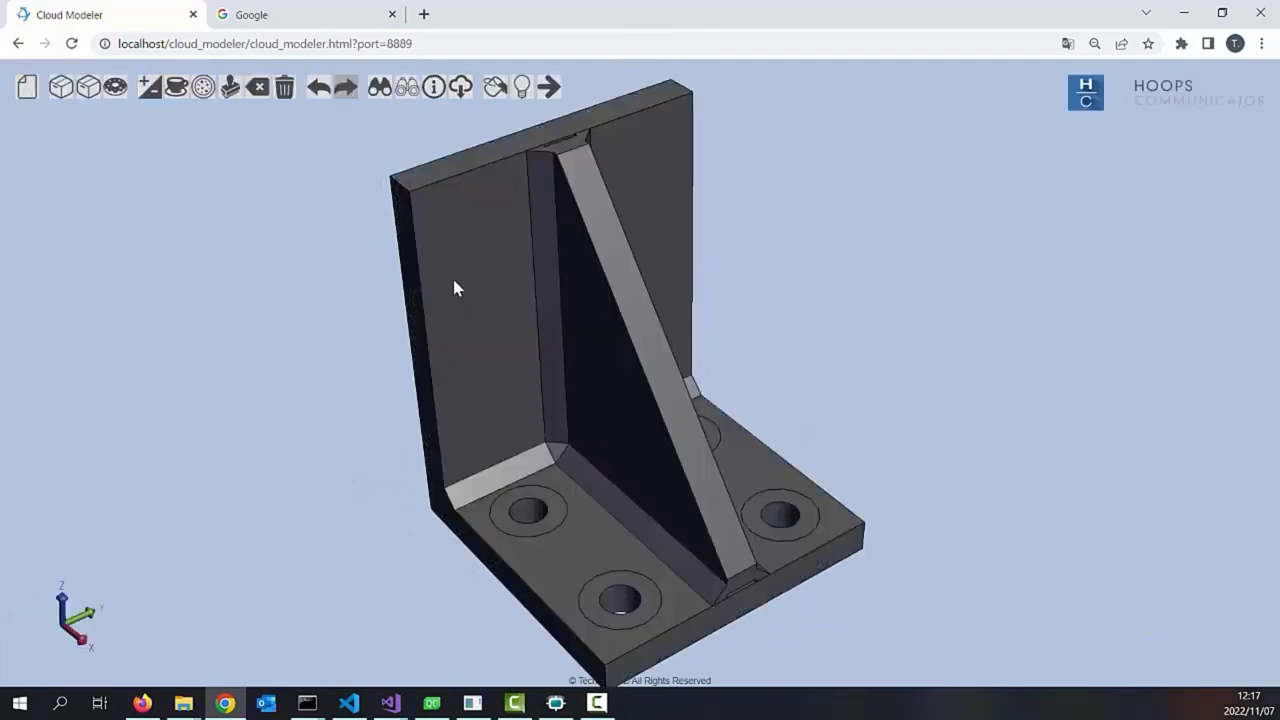
Solve the stress analysis of the modified bracket with the 3000 N load and SS400 material, and label the maximum von Mises stress
click(522, 87)
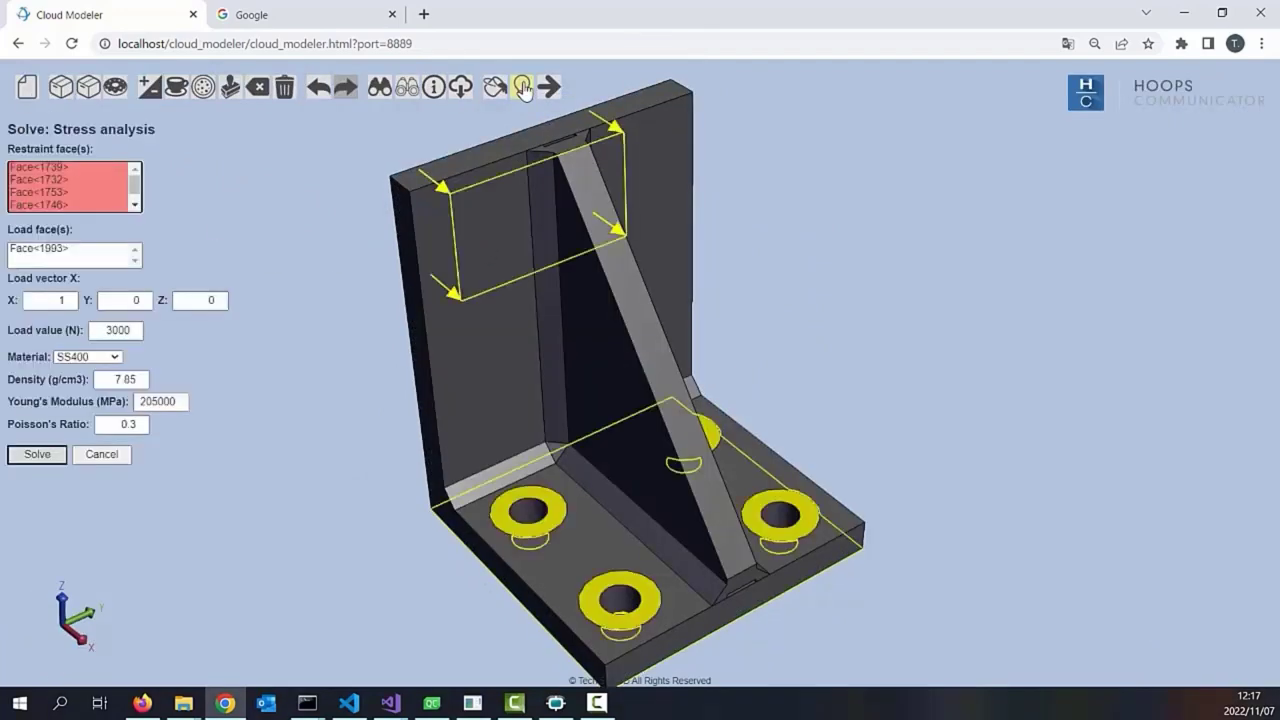
click(47, 455)
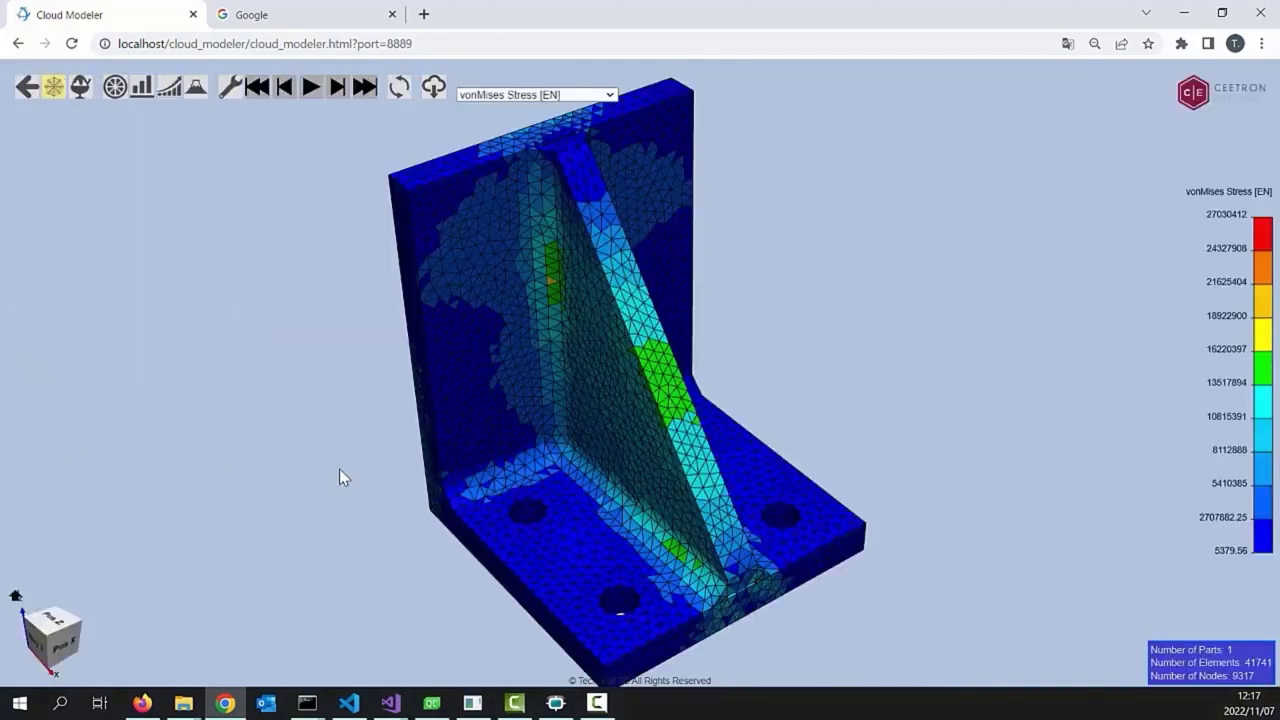
click(197, 89)
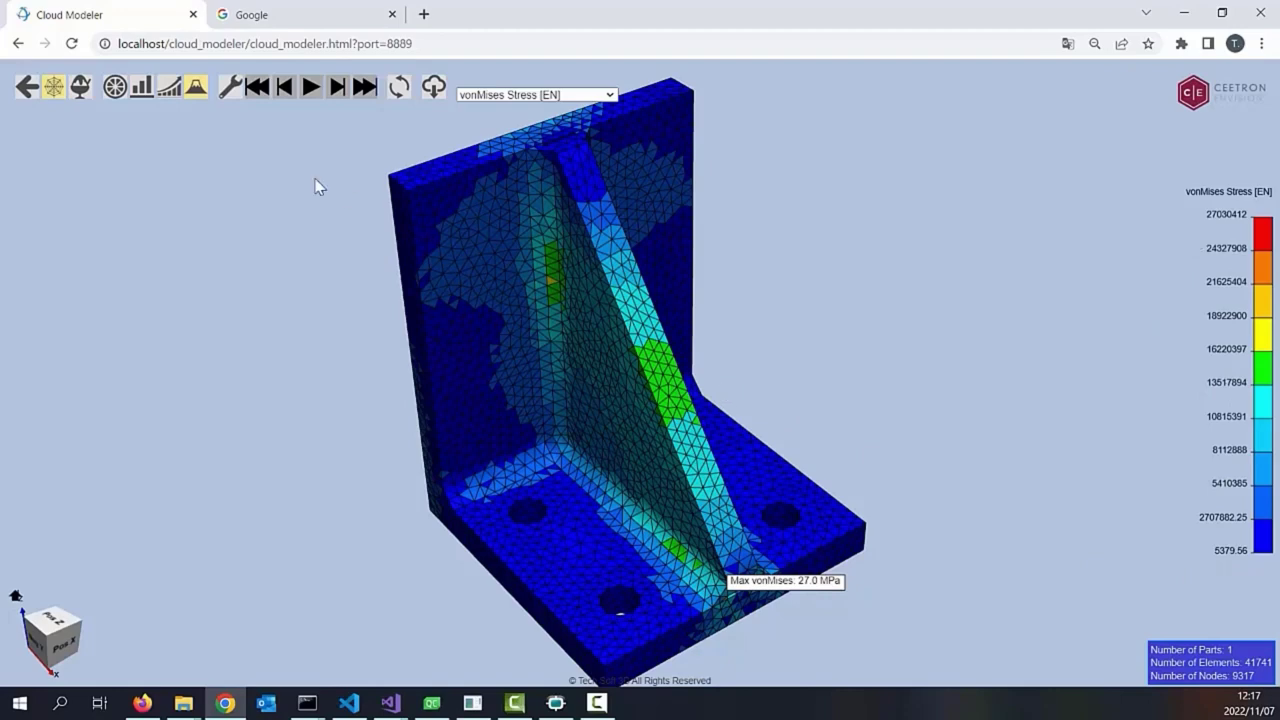
Examine the location of the maximum von Mises stress with a temporary transparent display, then hide its label
click(80, 90)
drag(597, 476, 545, 362)
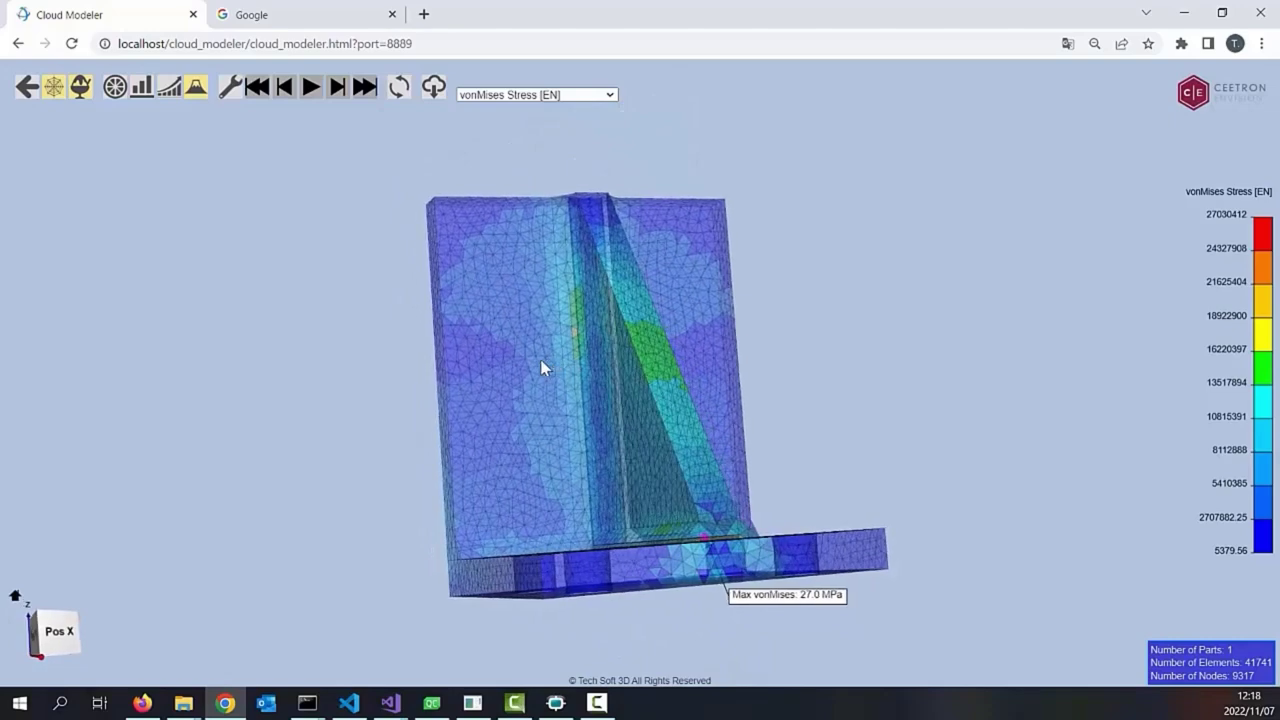
click(80, 92)
drag(503, 332, 645, 362)
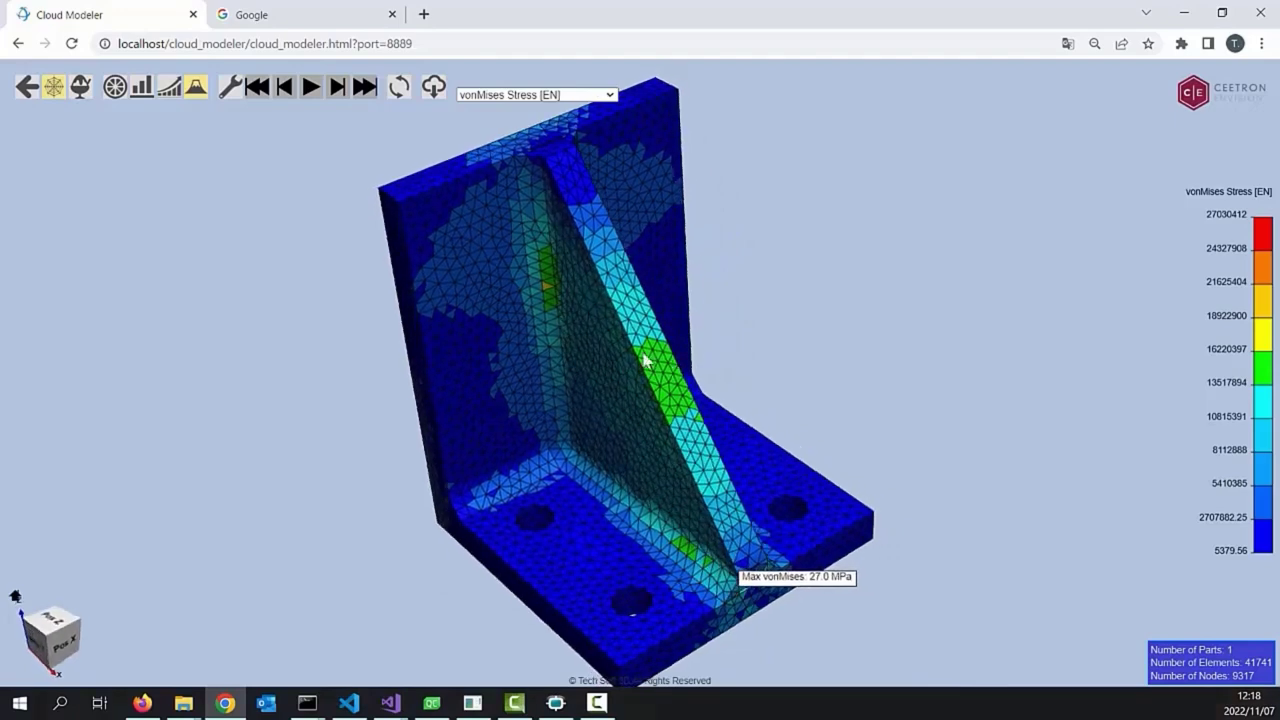
click(195, 90)
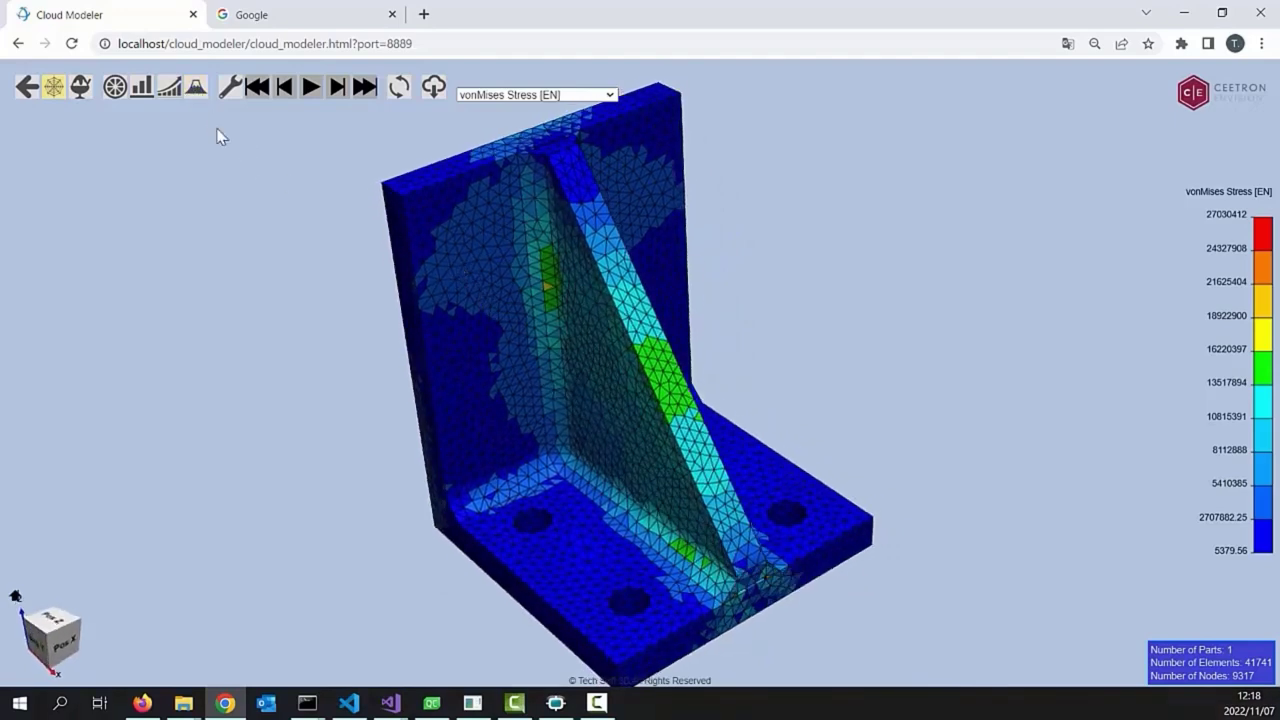
Set up and play a half mode shape animation with 30 frames and scale factor 1000, using node-averaged stress colours
click(231, 88)
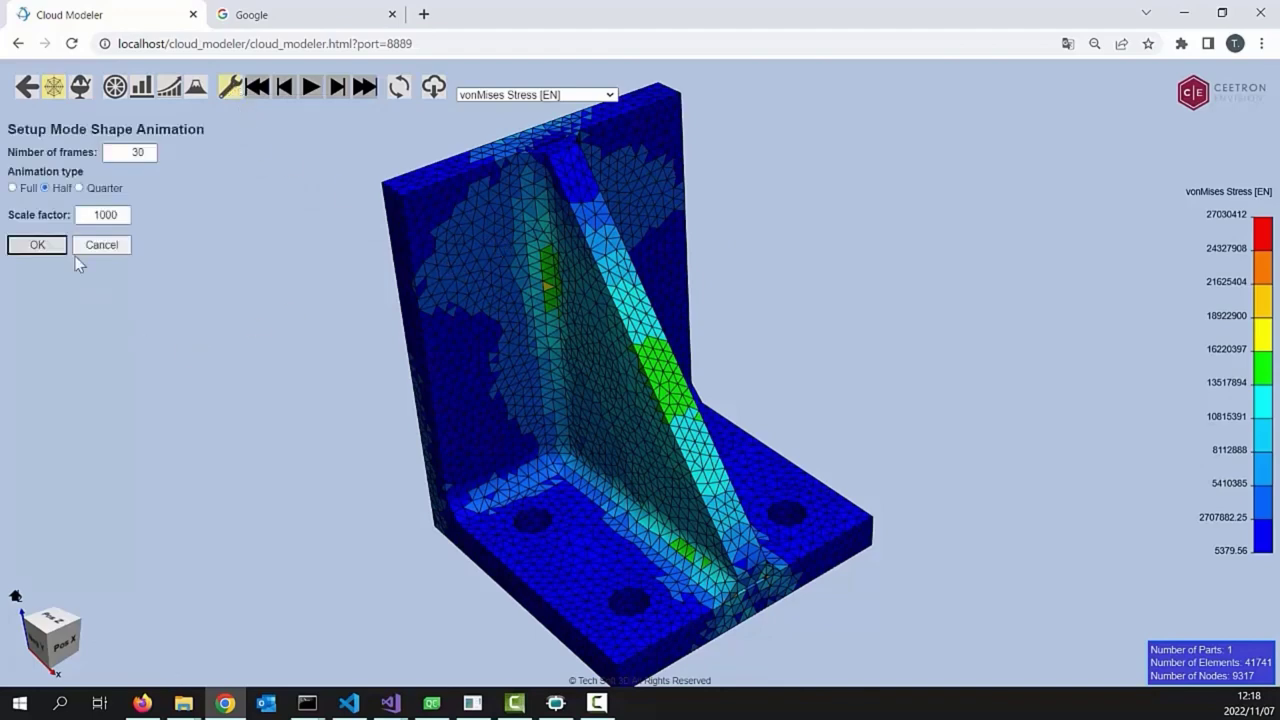
click(37, 246)
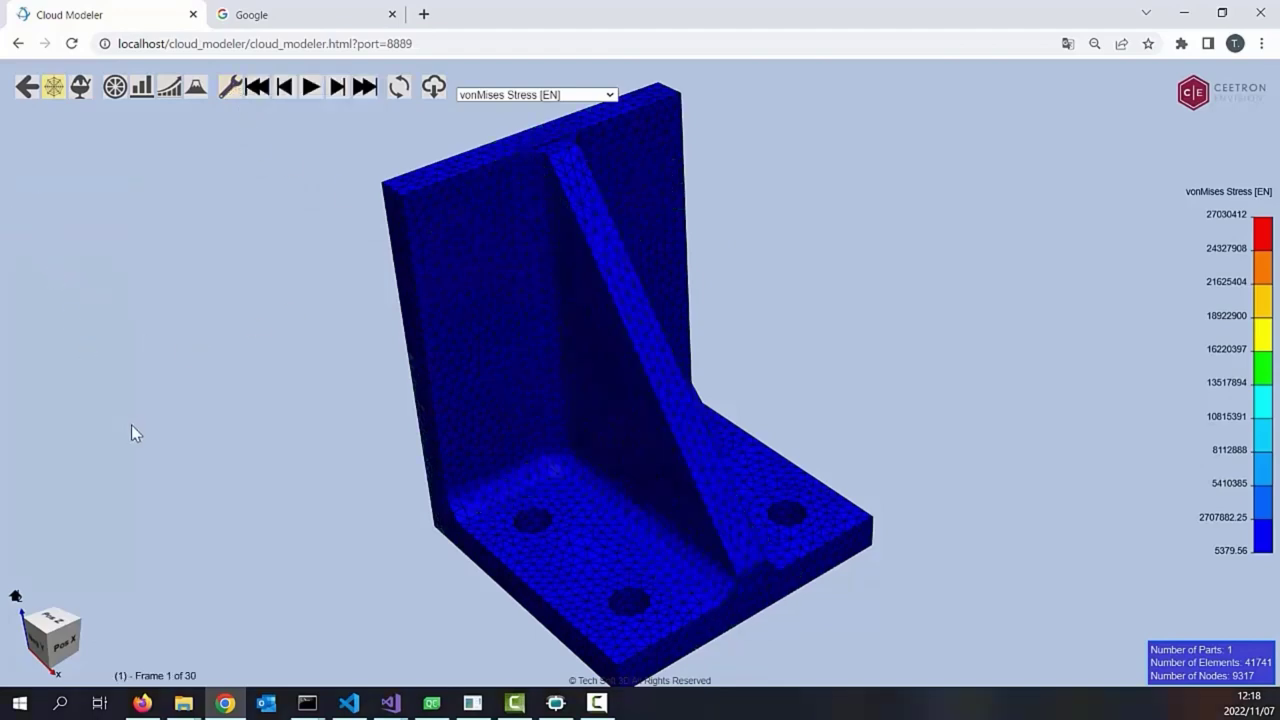
click(311, 88)
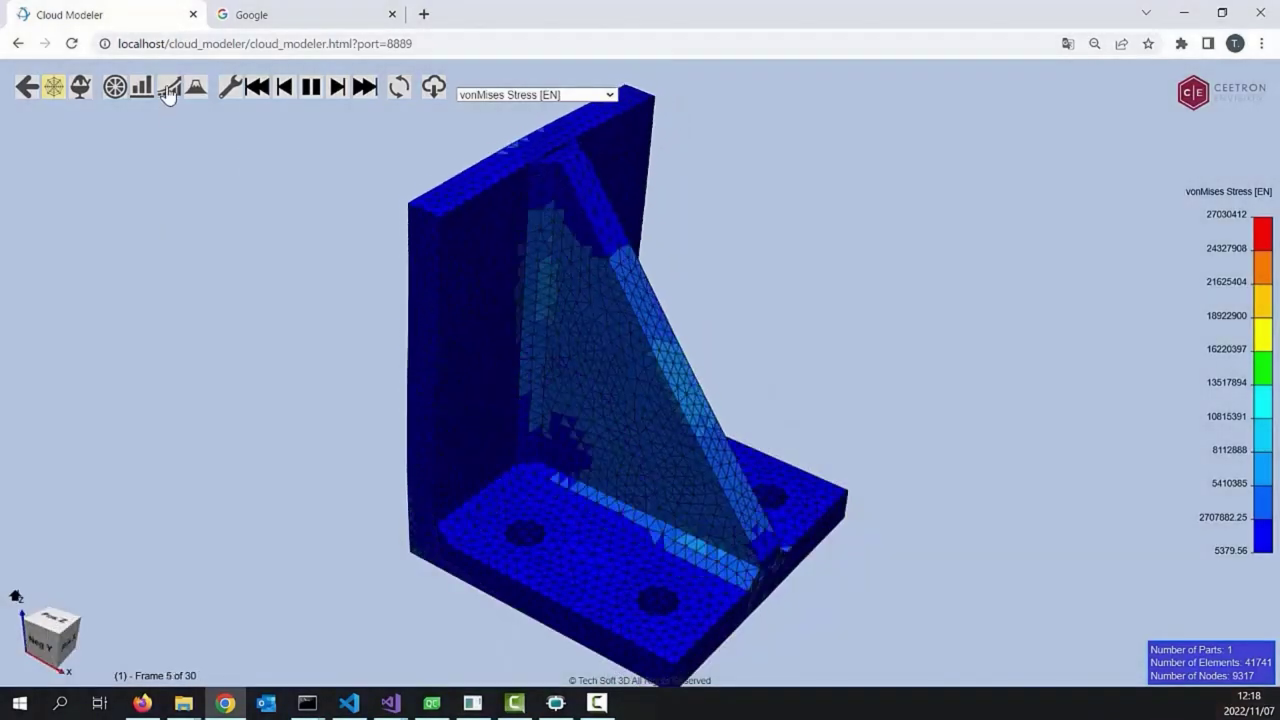
click(168, 90)
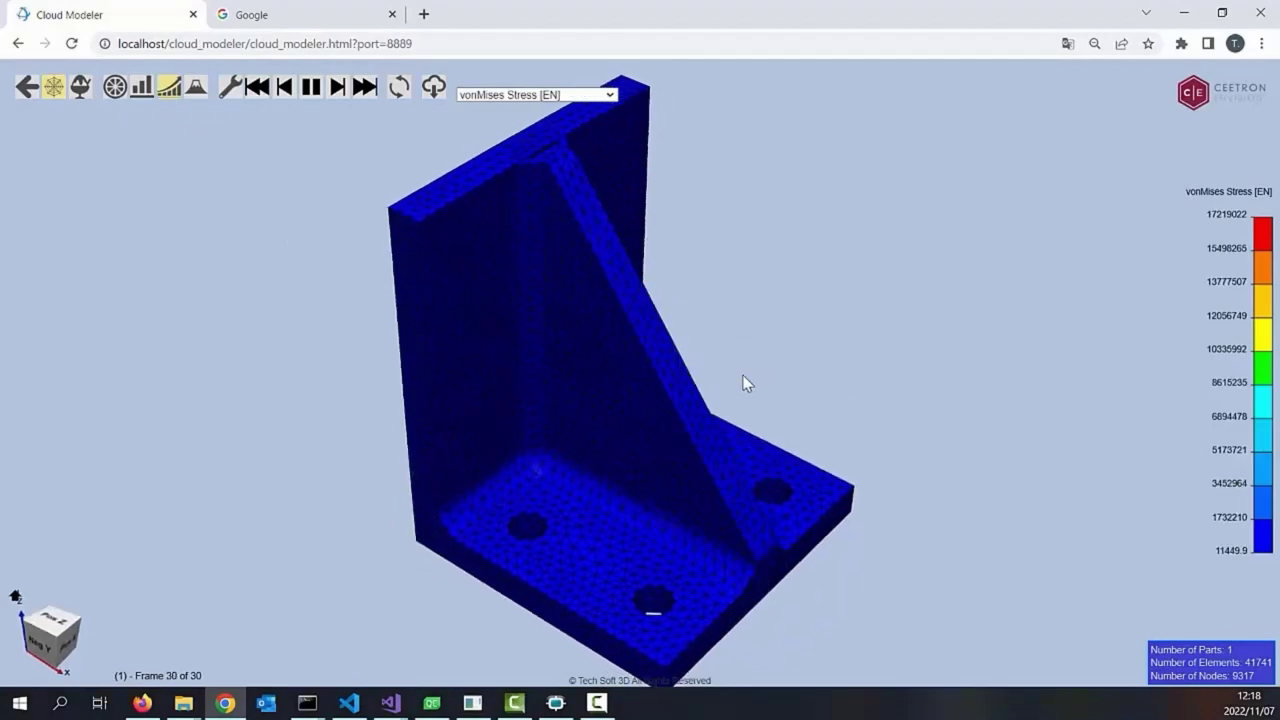
Section the animated bracket with a cutting plane normal to Y and compare the cut with and without its element mesh
click(116, 90)
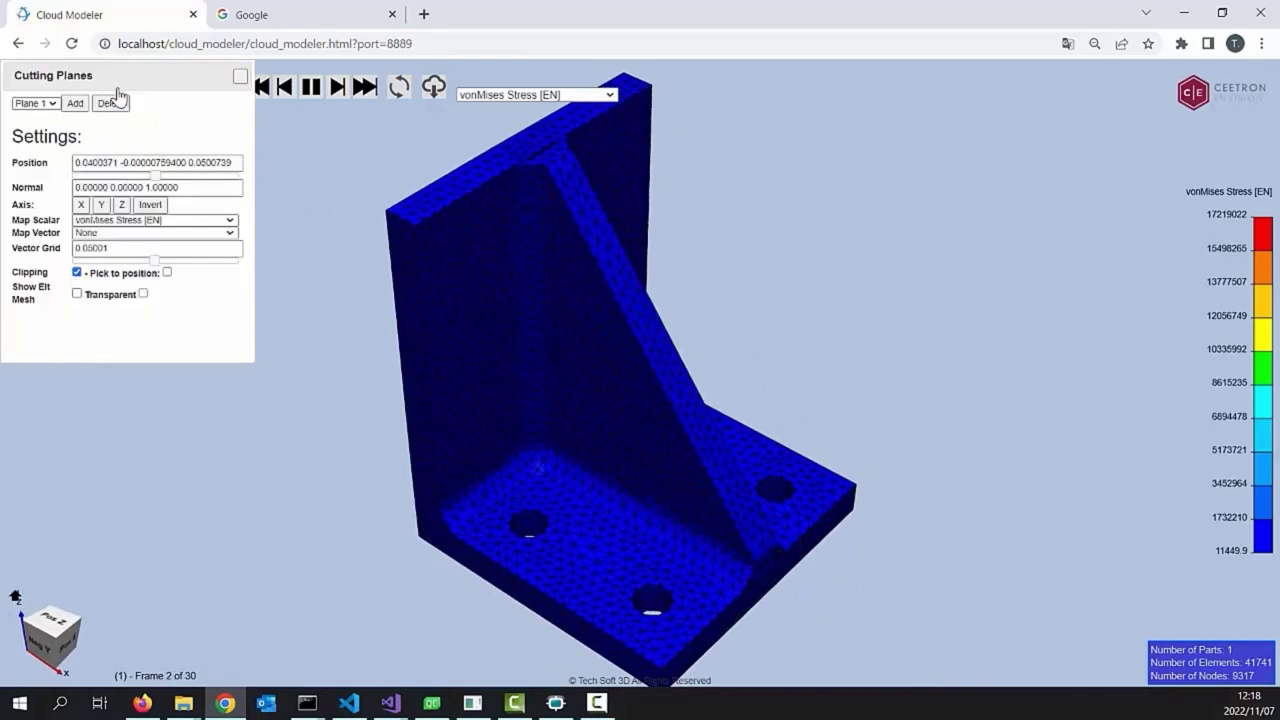
click(101, 205)
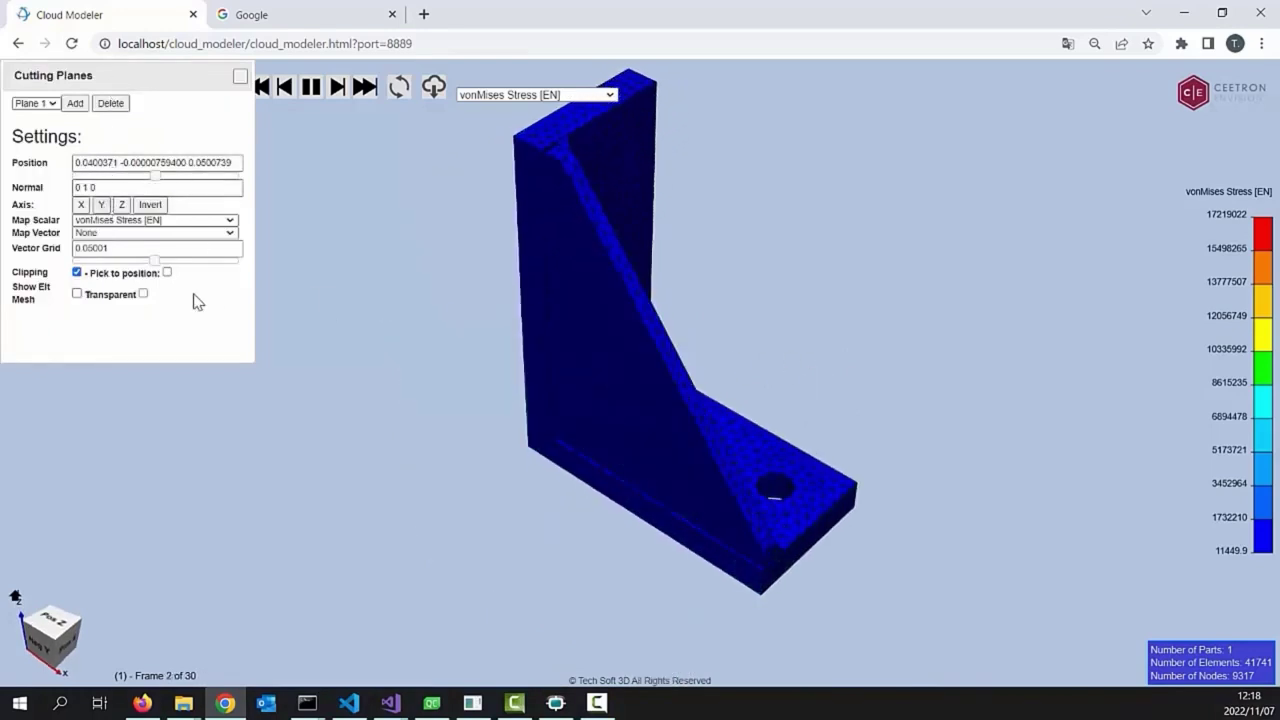
click(77, 294)
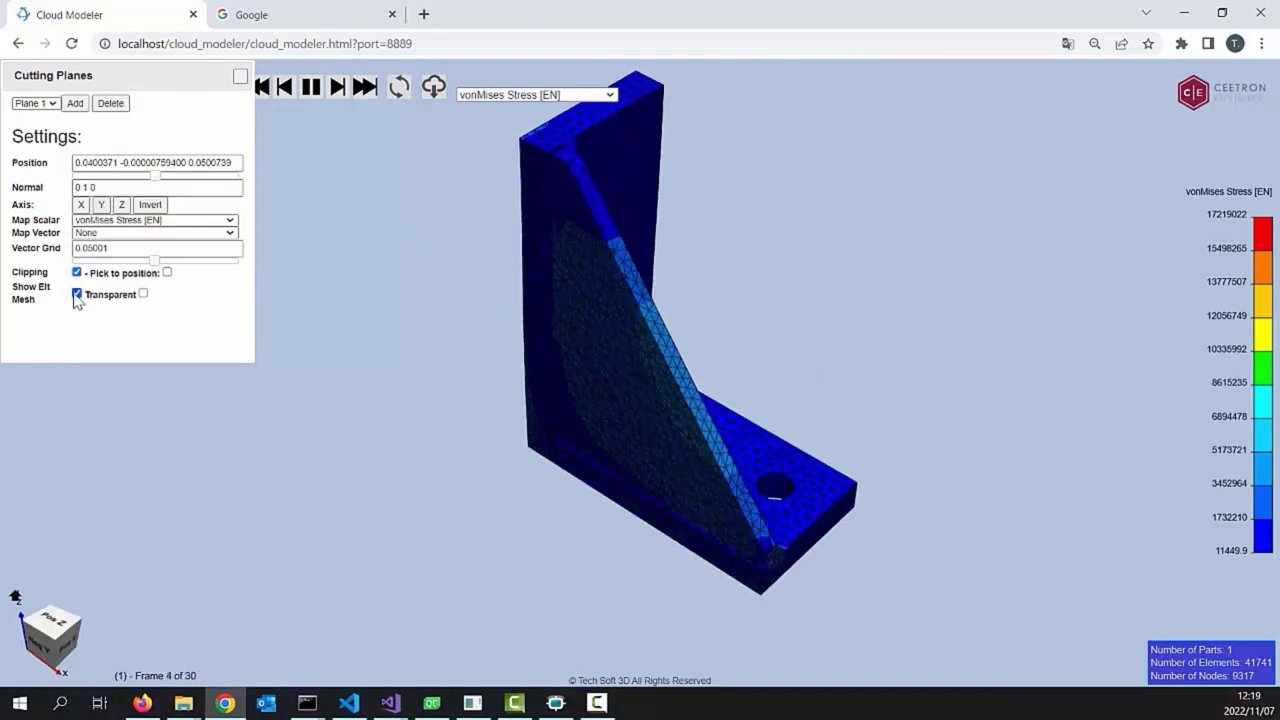
click(77, 294)
drag(124, 76, 131, 160)
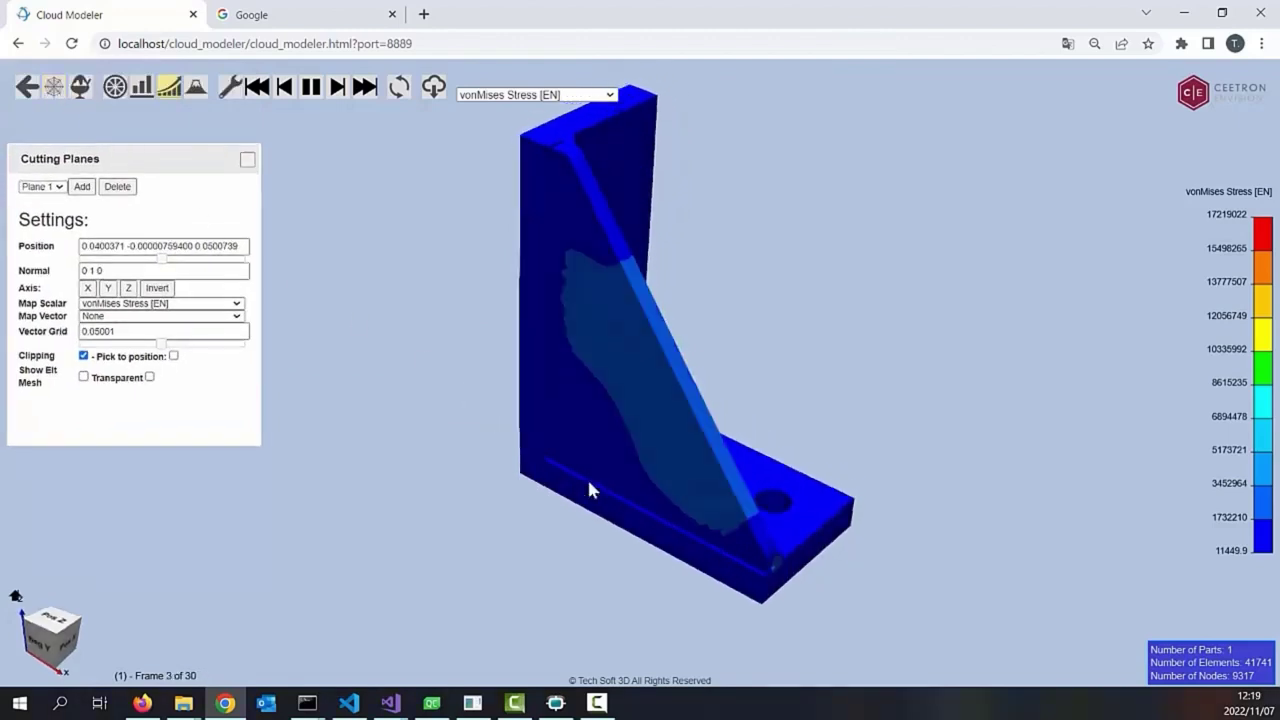
scroll(790, 248, up, 3)
drag(815, 217, 734, 262)
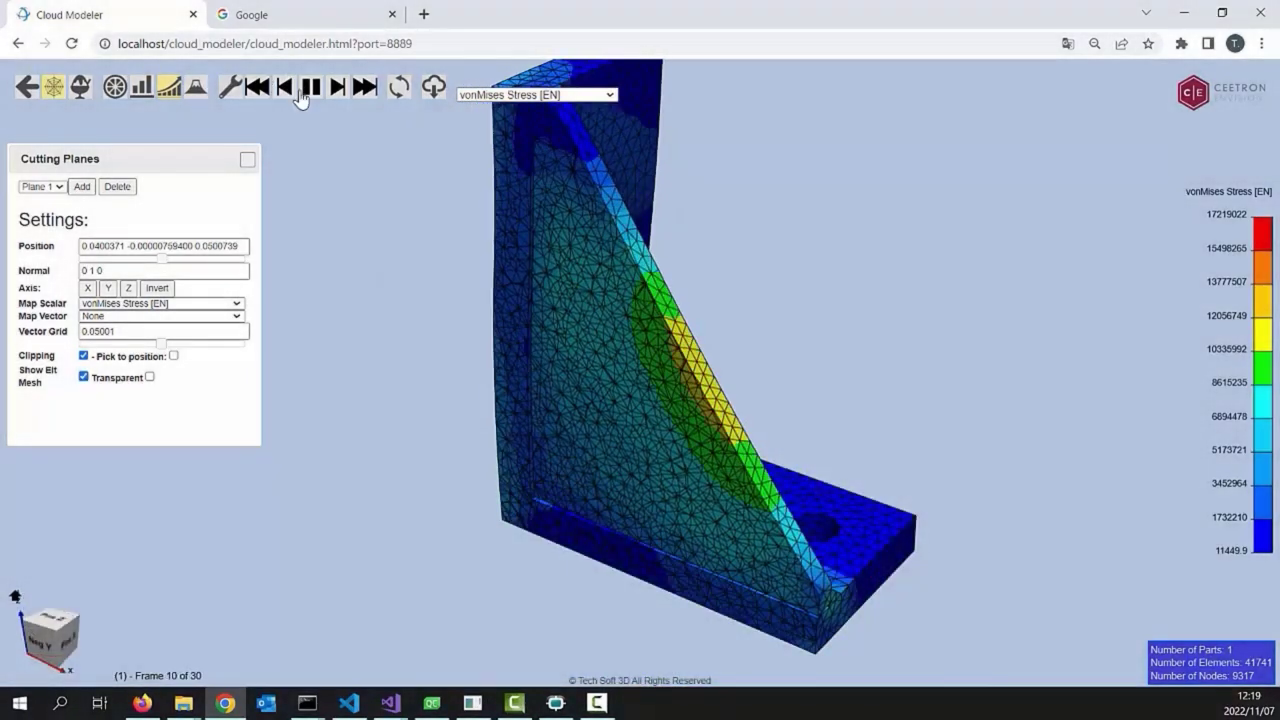
Pause the deformation animation and step backward and forward through its frames to frame 16
click(309, 90)
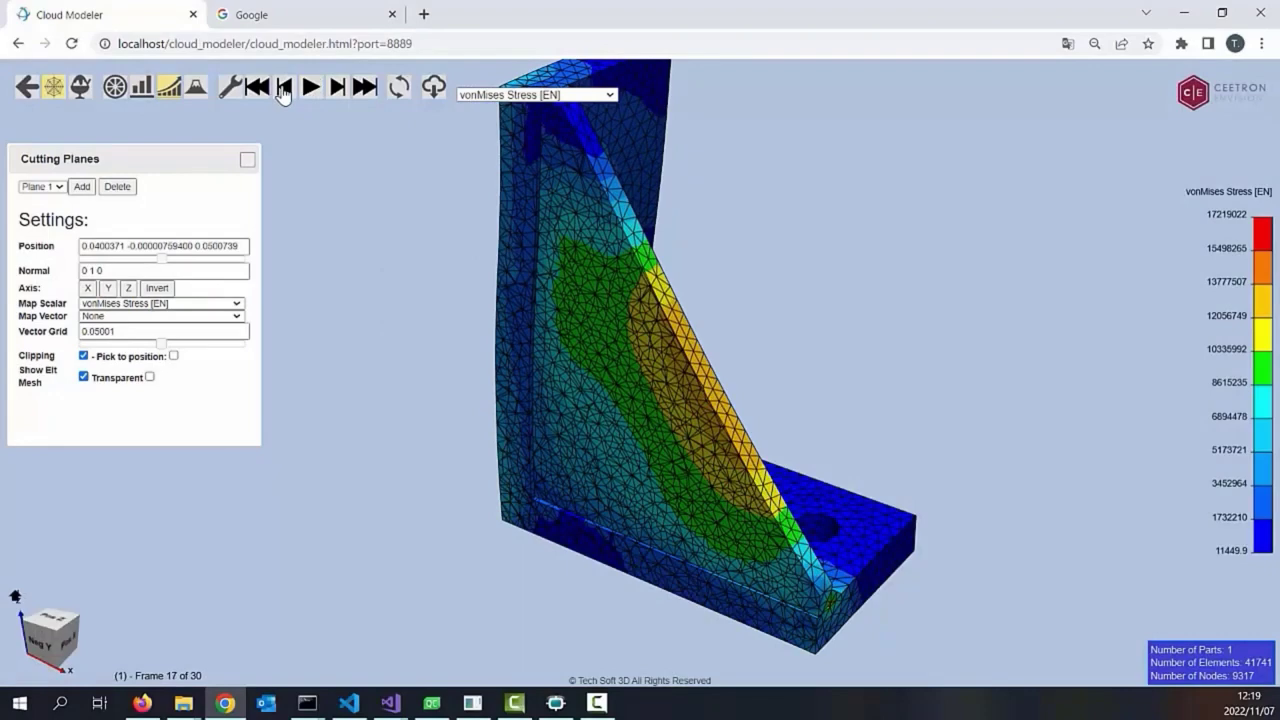
click(284, 88)
click(284, 88)
click(284, 88)
click(337, 88)
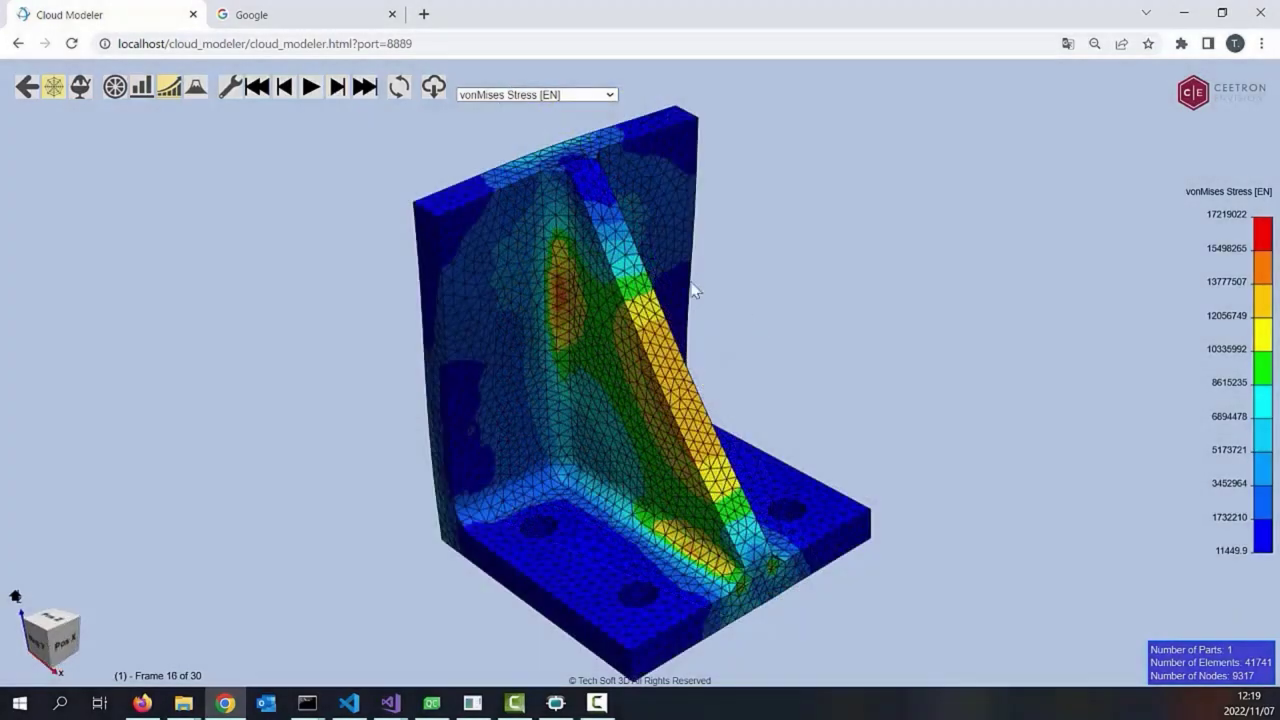
Download the analysis results and open result_model.op2 as a NASTRAN OUTPUT2 file in the Ceetron Envision Demo App
click(433, 88)
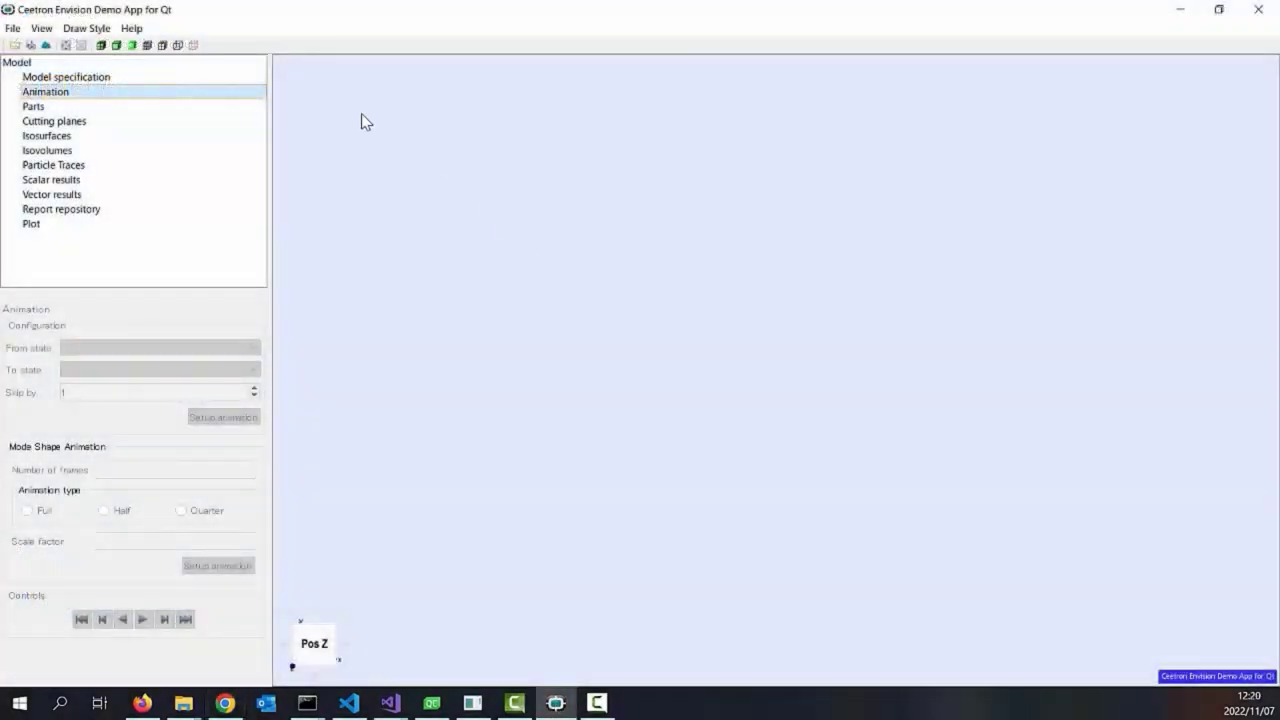
click(33, 46)
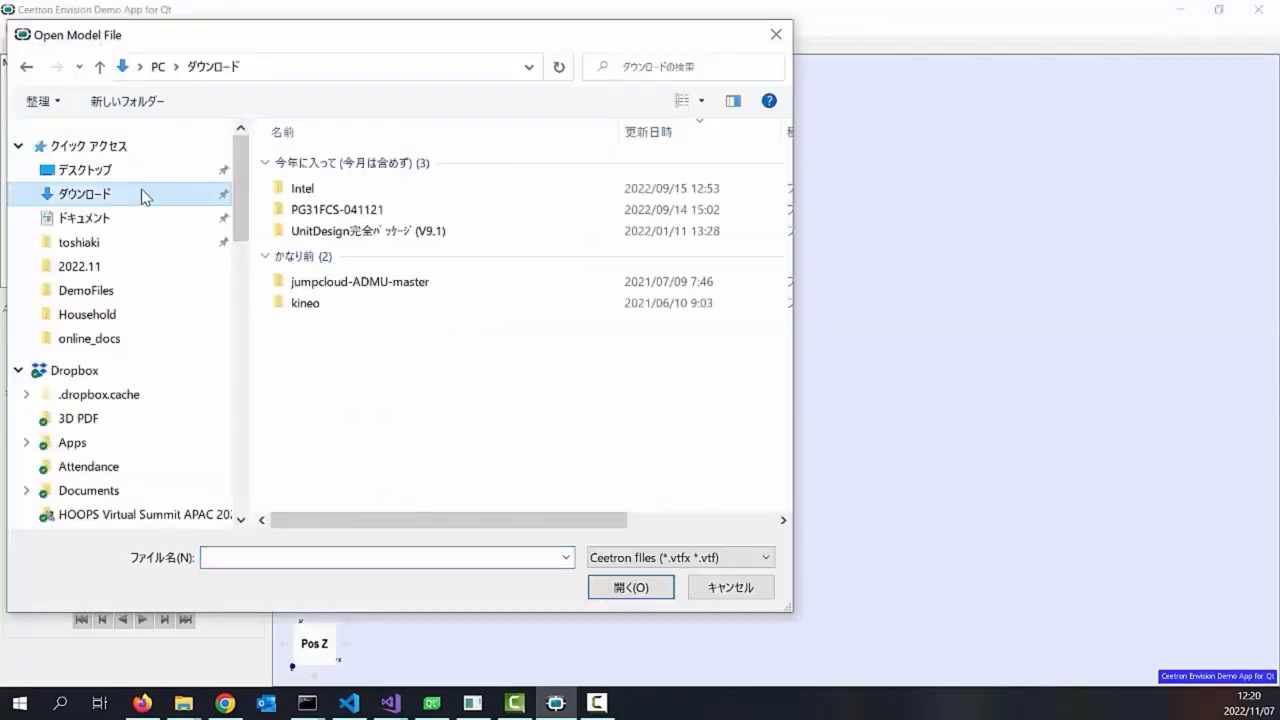
click(700, 557)
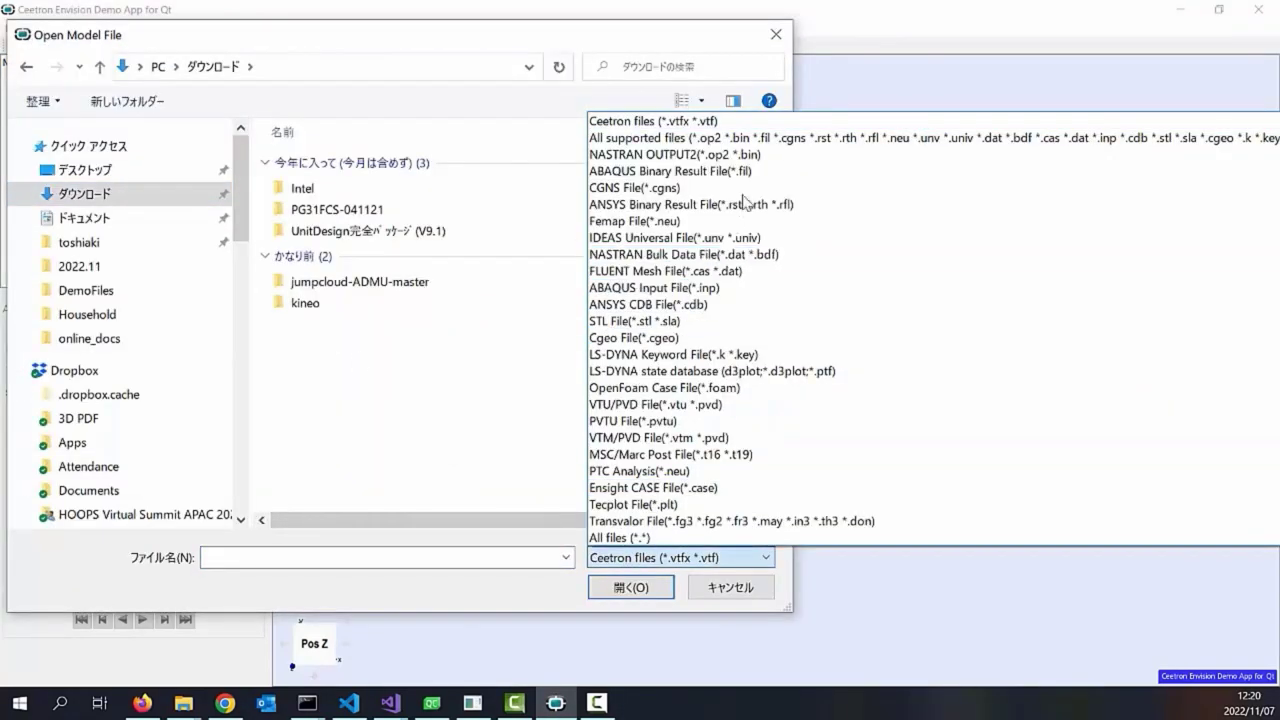
click(754, 157)
click(366, 192)
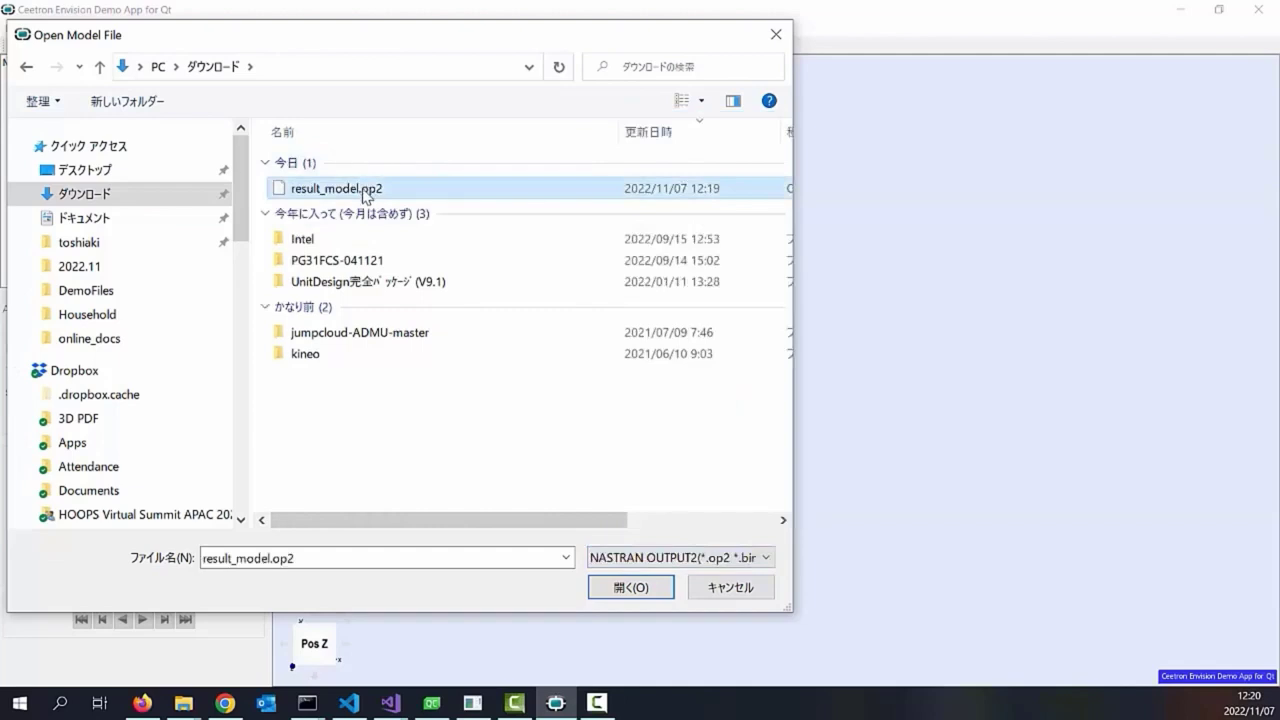
key(Return)
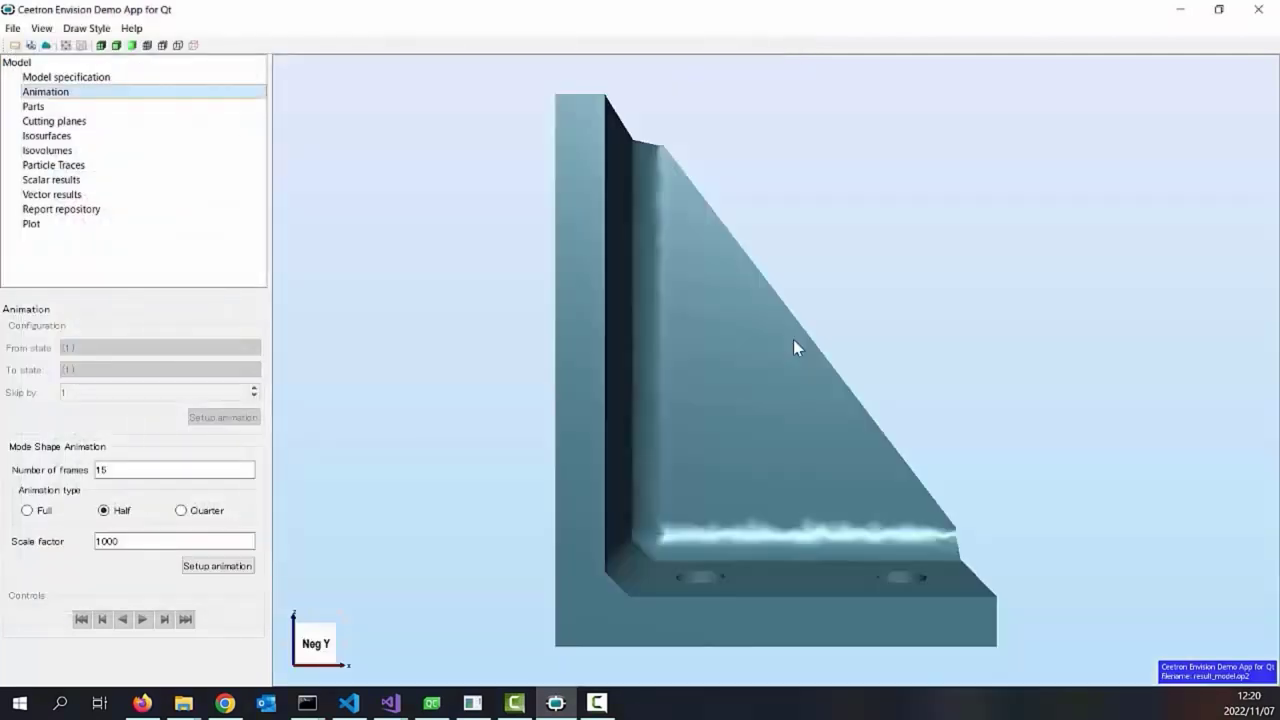
Display the vonMises Stress [EN] scalar result on the imported bracket and view it from an angle
drag(863, 388, 801, 479)
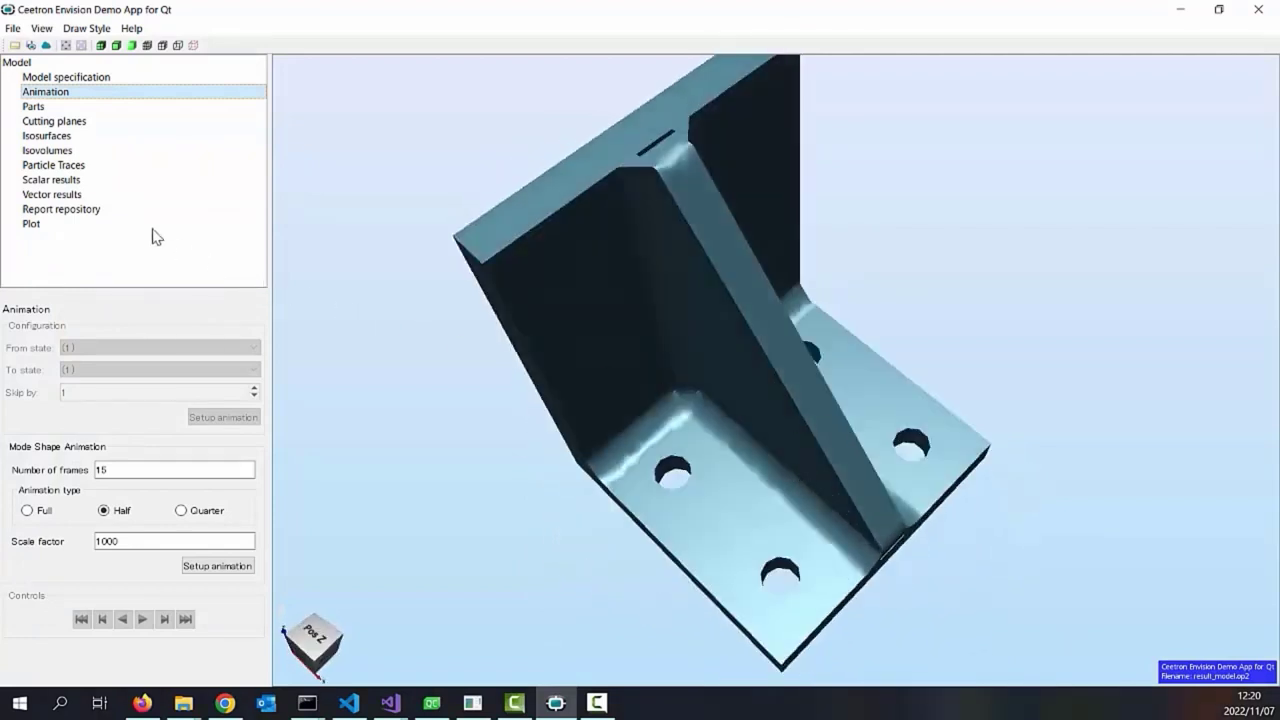
click(76, 181)
scroll(155, 378, down, 6)
scroll(156, 376, down, 2)
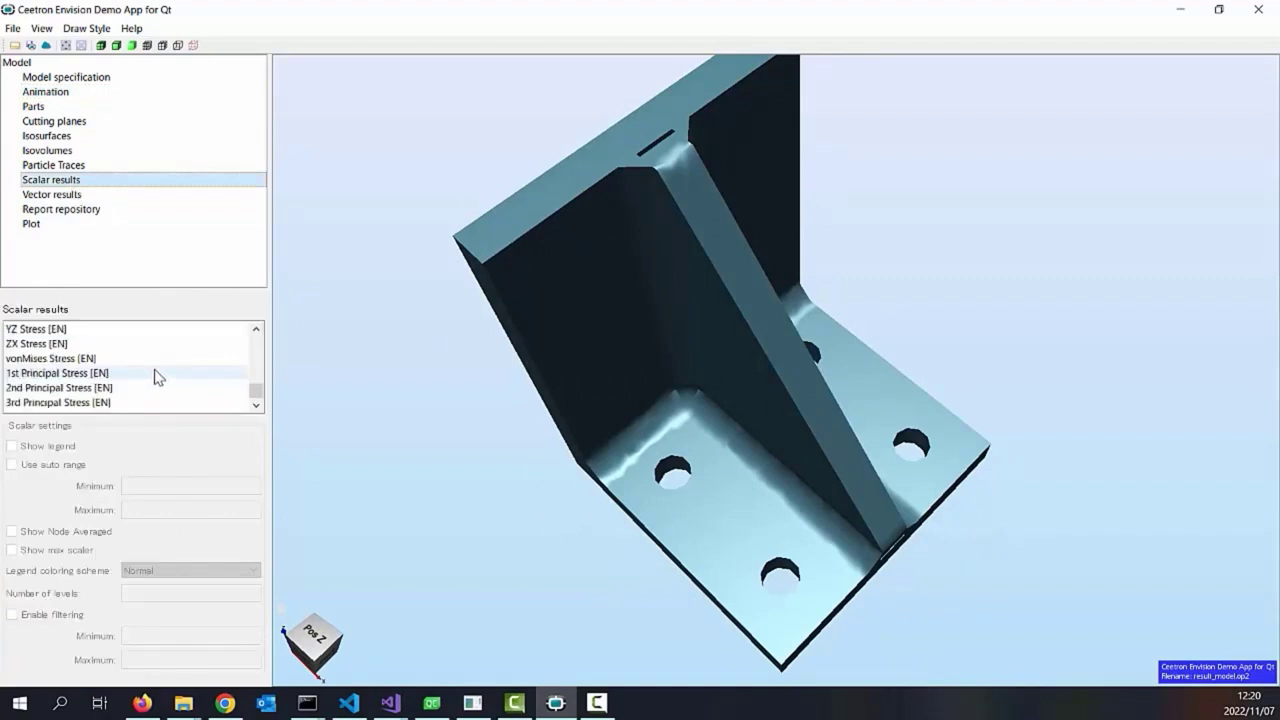
click(82, 358)
drag(551, 510, 780, 525)
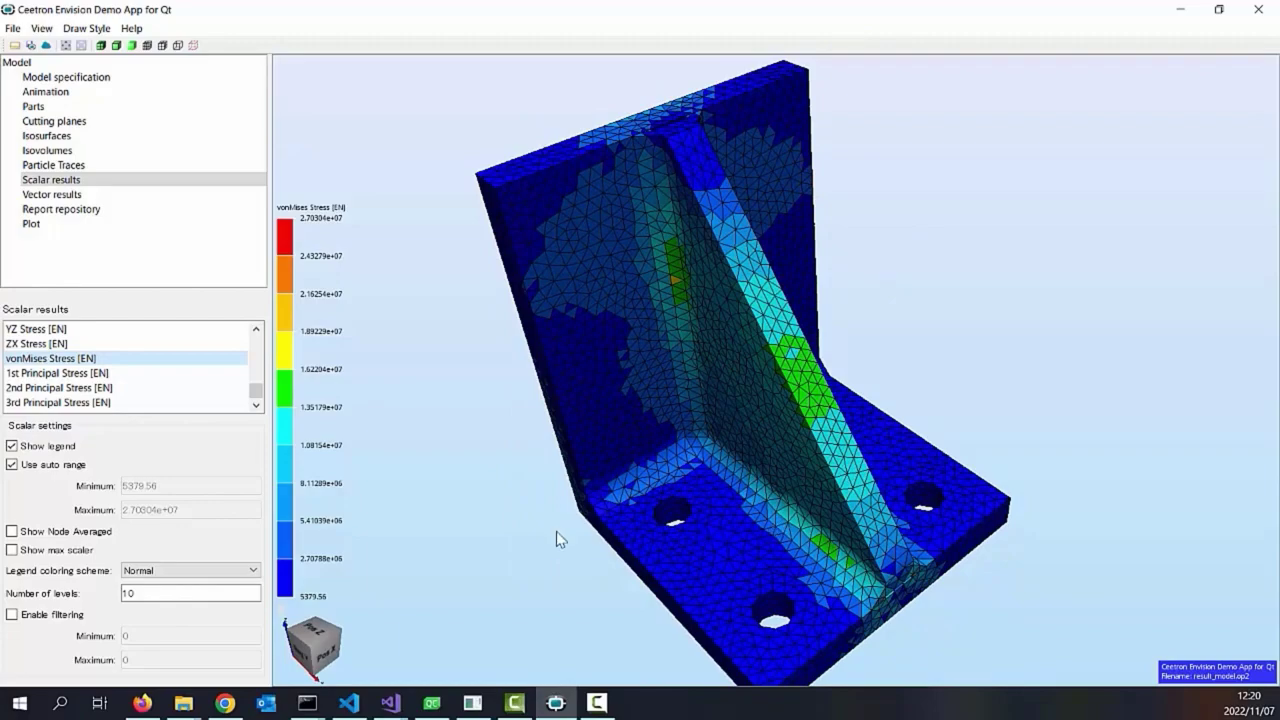